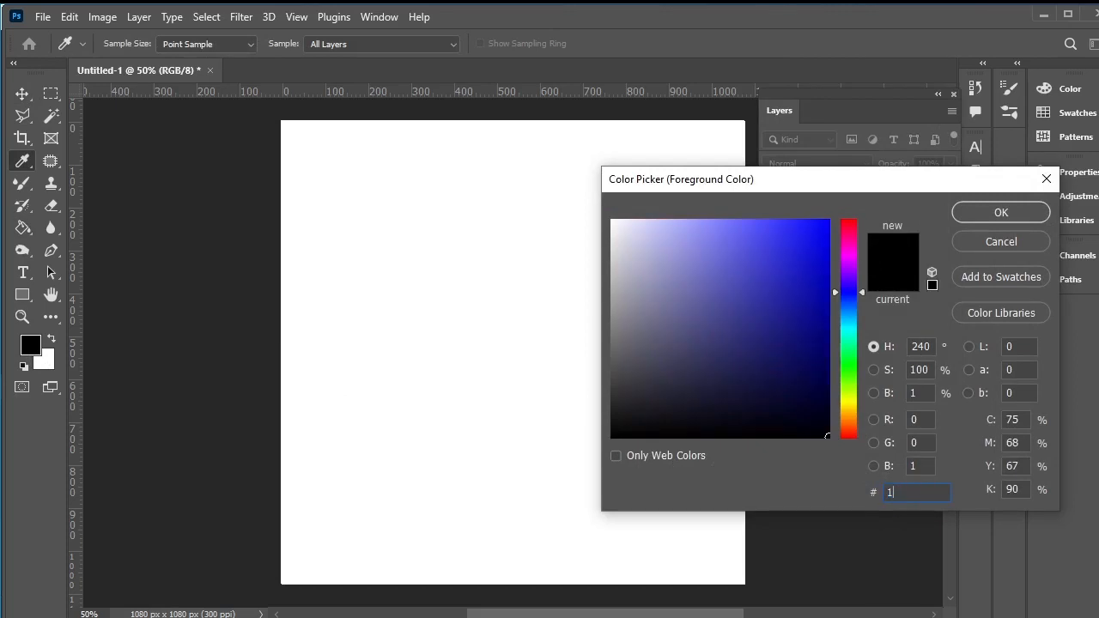
Step: Set the foreground colour to dark blue, hex 103359
type("3359")
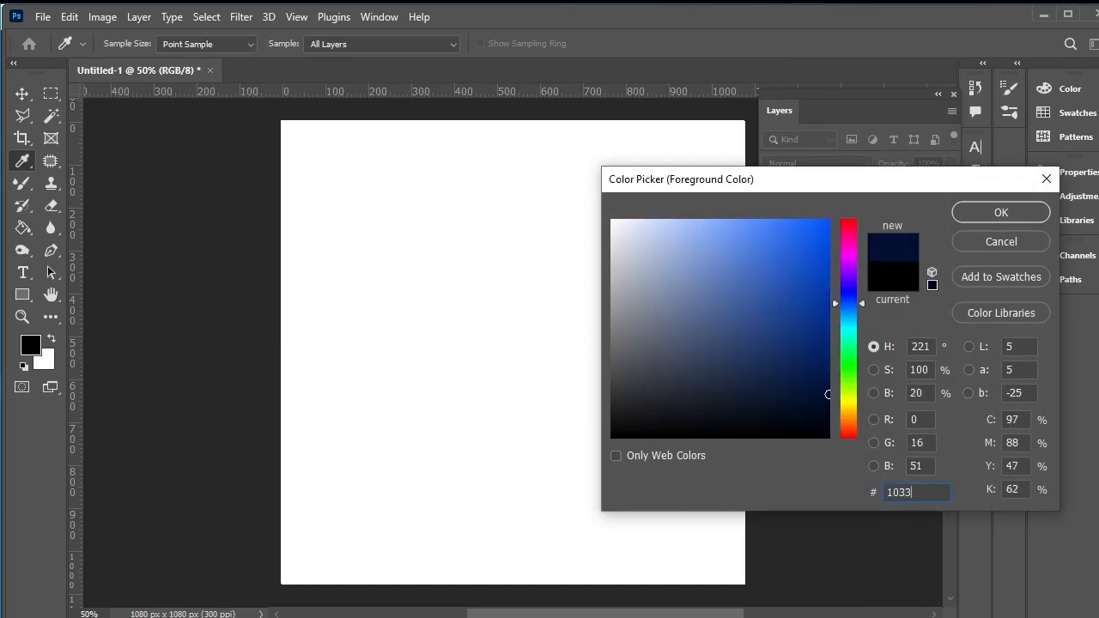
left_click(1023, 210)
key("v")
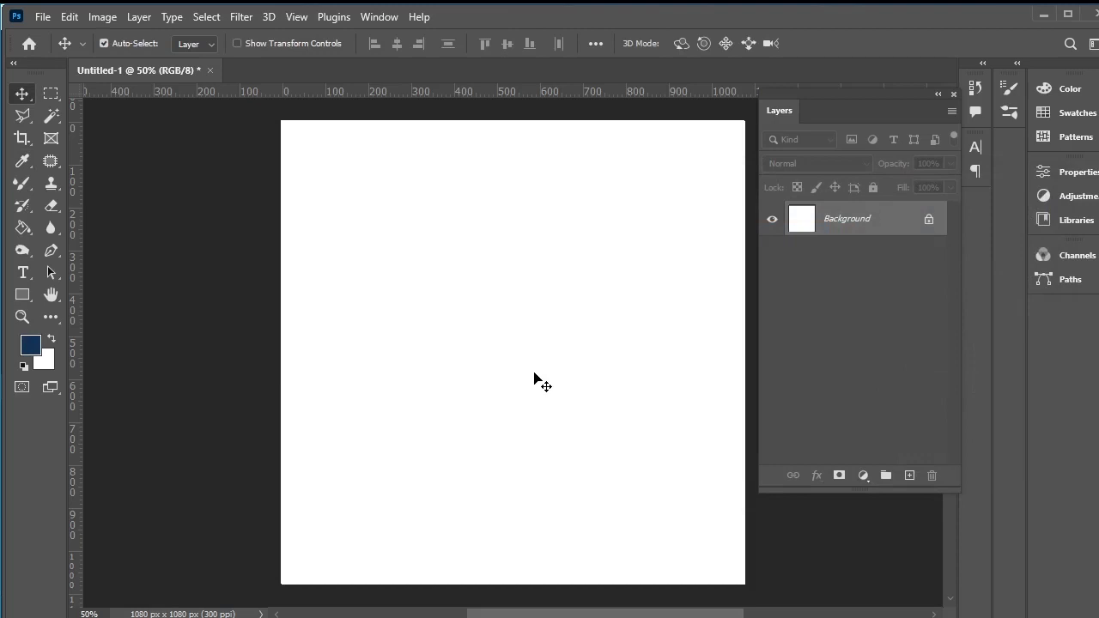
Step: Swap the foreground and background colours and set the new foreground colour to orange, hex f58020
key("x")
left_click(35, 348)
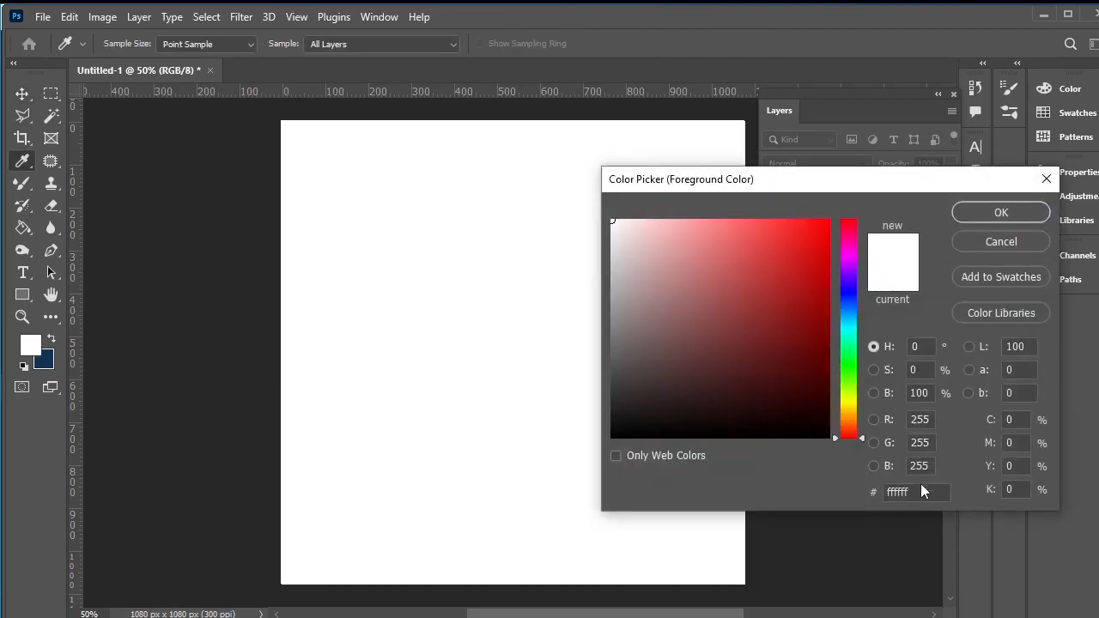
left_click_drag(922, 490, 862, 491)
type("f58020")
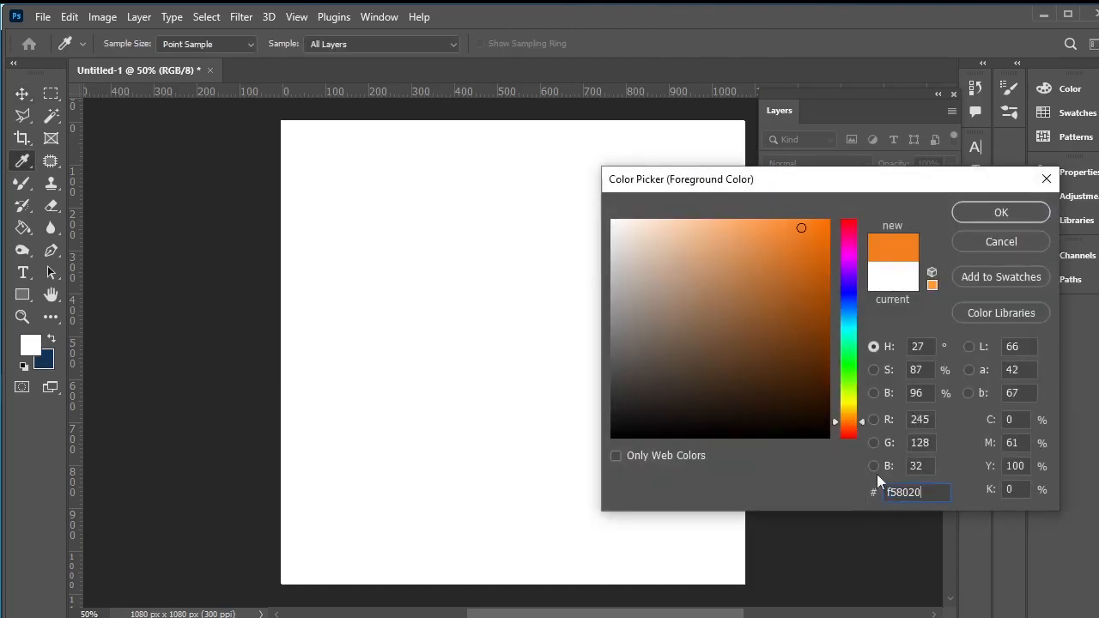
left_click(1010, 222)
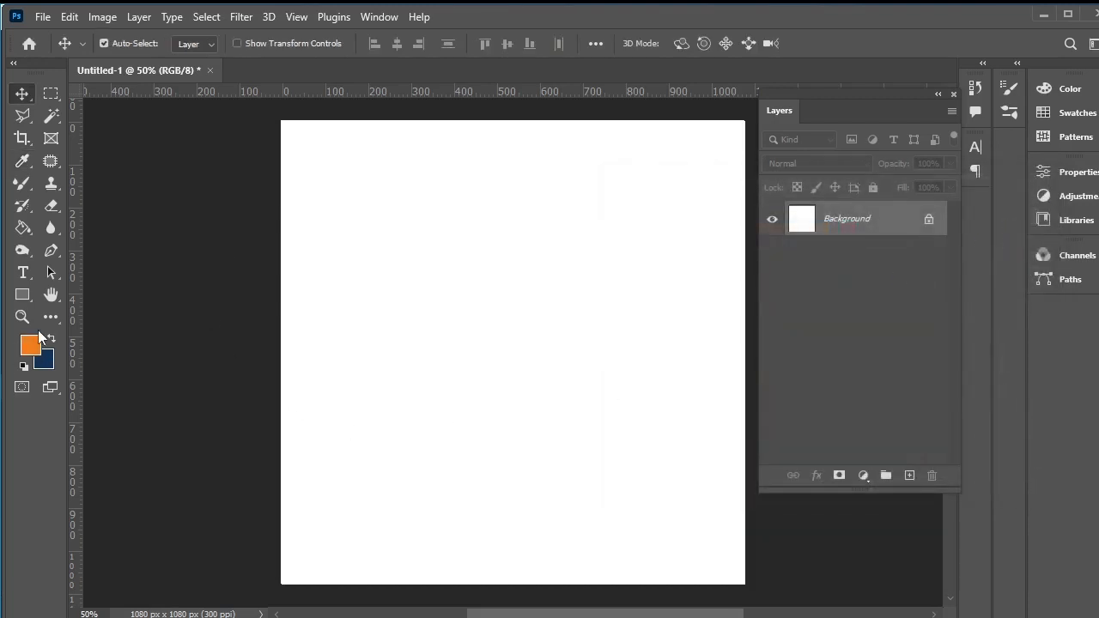
Step: Fill the background with a radial orange-to-dark-blue gradient running from the canvas's lower-left corner to beyond its upper-right corner
left_click(19, 231)
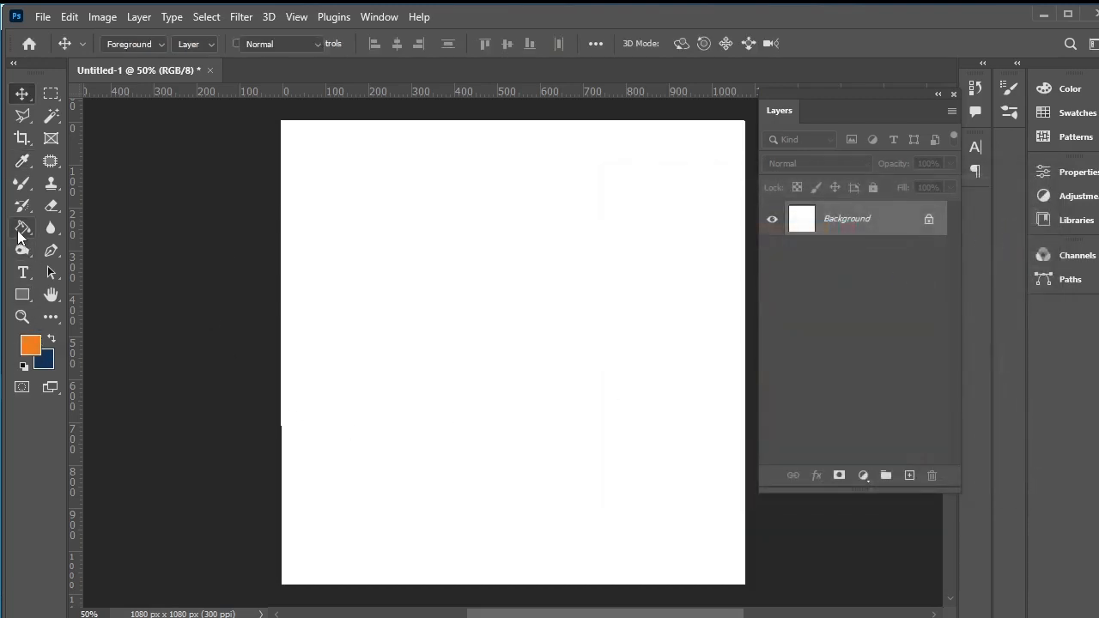
left_click(137, 228)
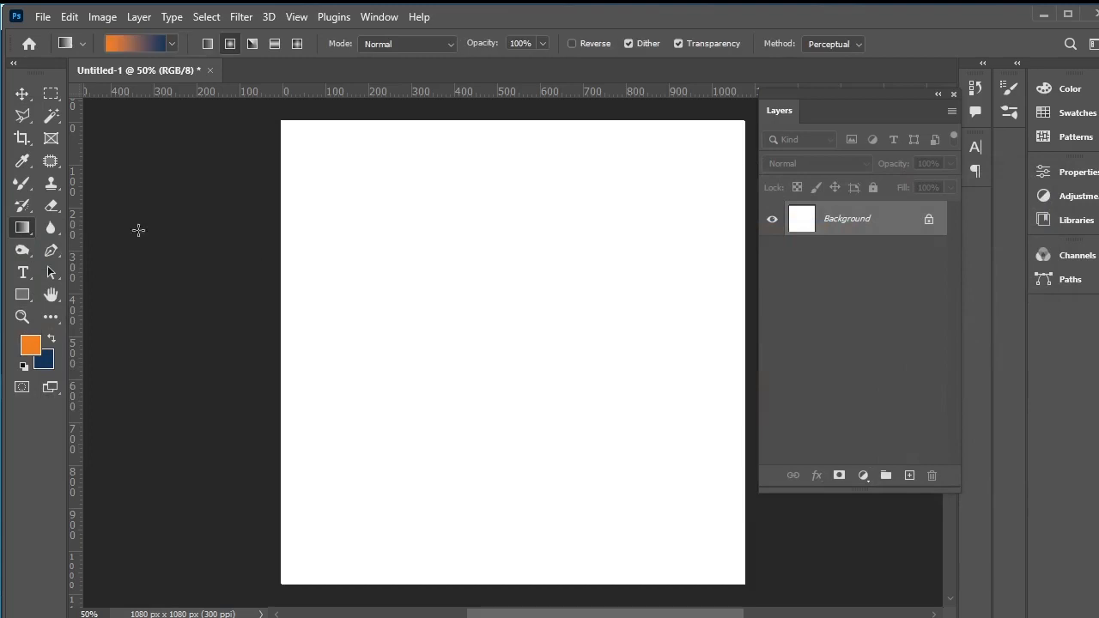
left_click_drag(293, 572, 770, 99)
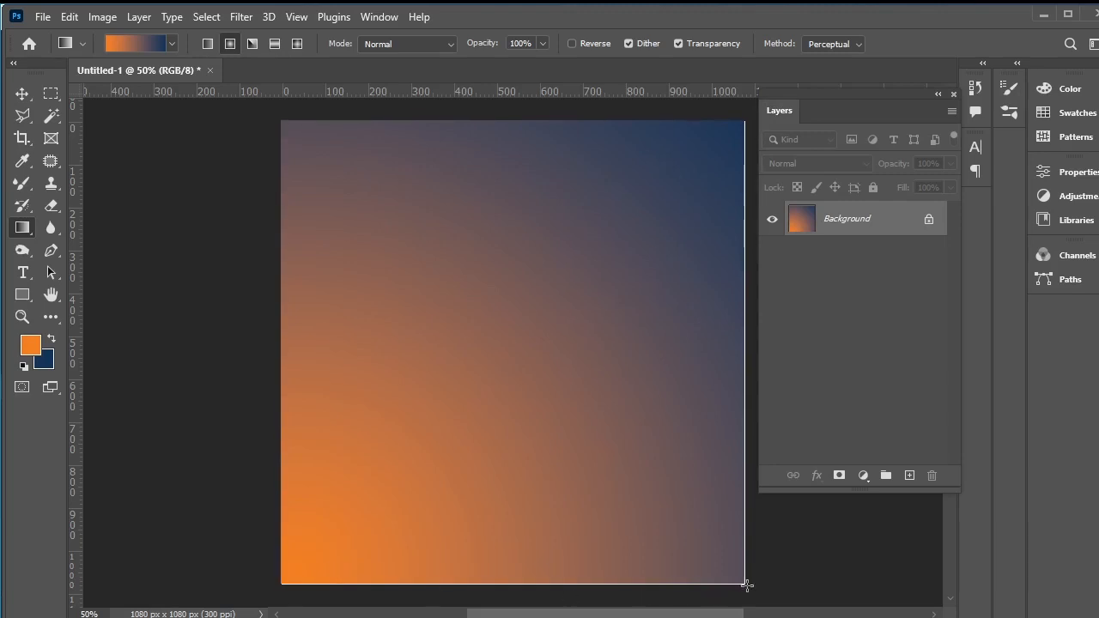
Step: Place the photo pexels-sam-lion-6001828 from Downloads as an embedded image at its default size
left_click(43, 17)
left_click(214, 339)
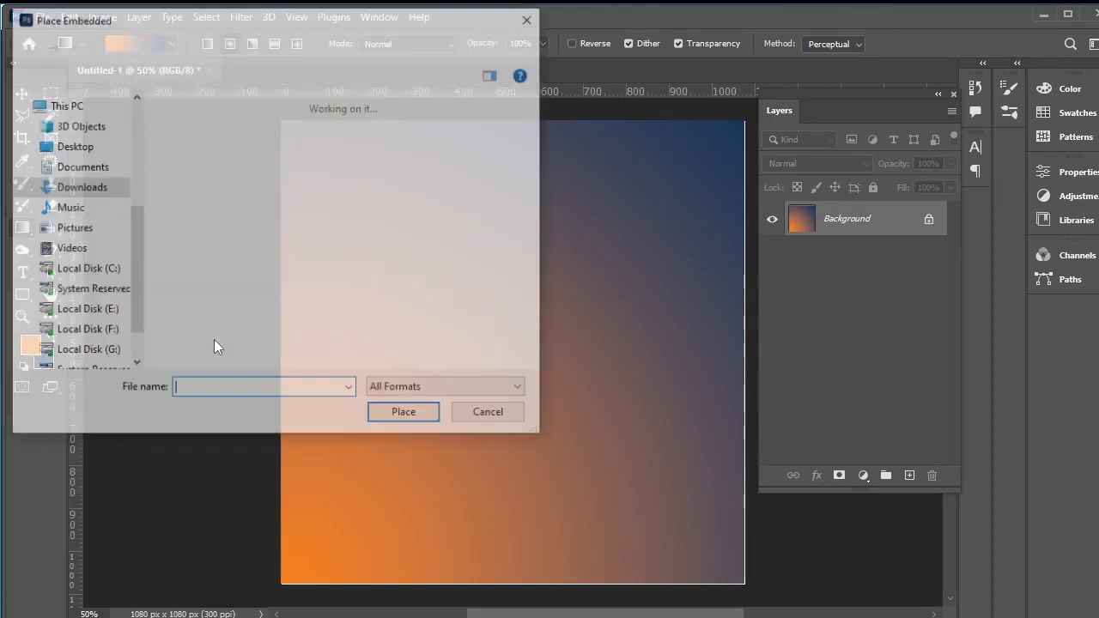
left_click(218, 178)
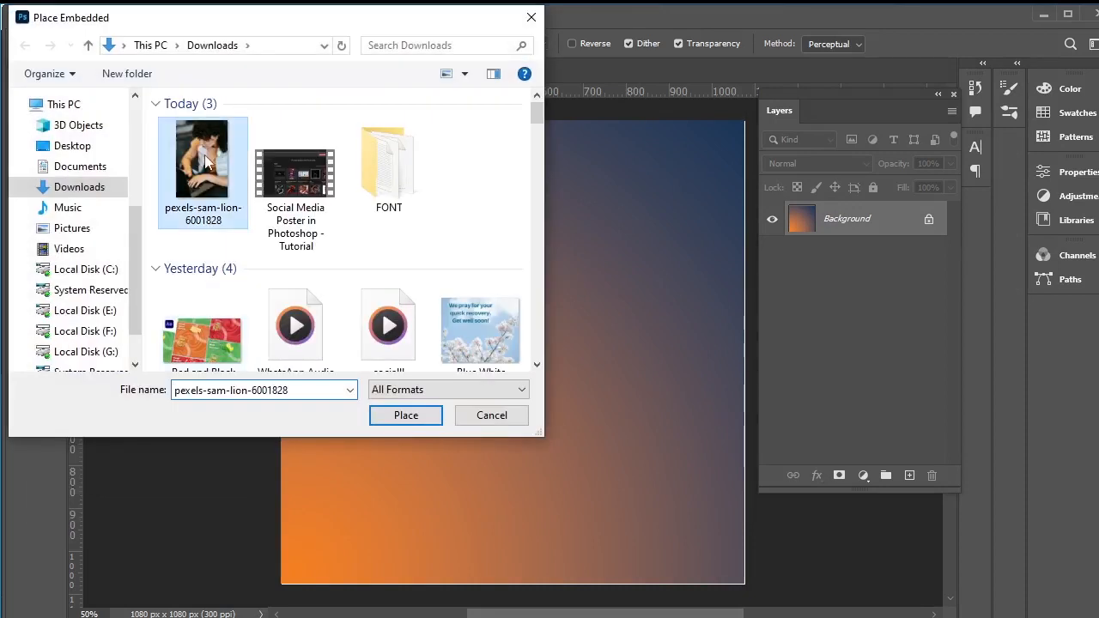
left_click(406, 416)
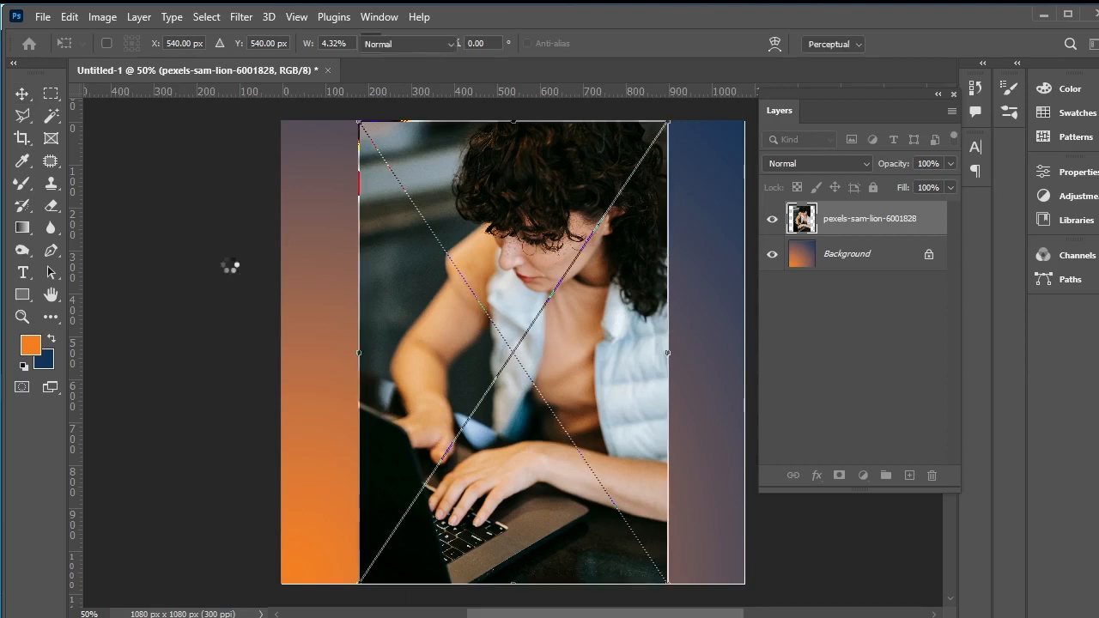
key("Return")
Step: Select the upper part of the photo, ending above the woman's hands, and copy it to a new layer
left_click(52, 94)
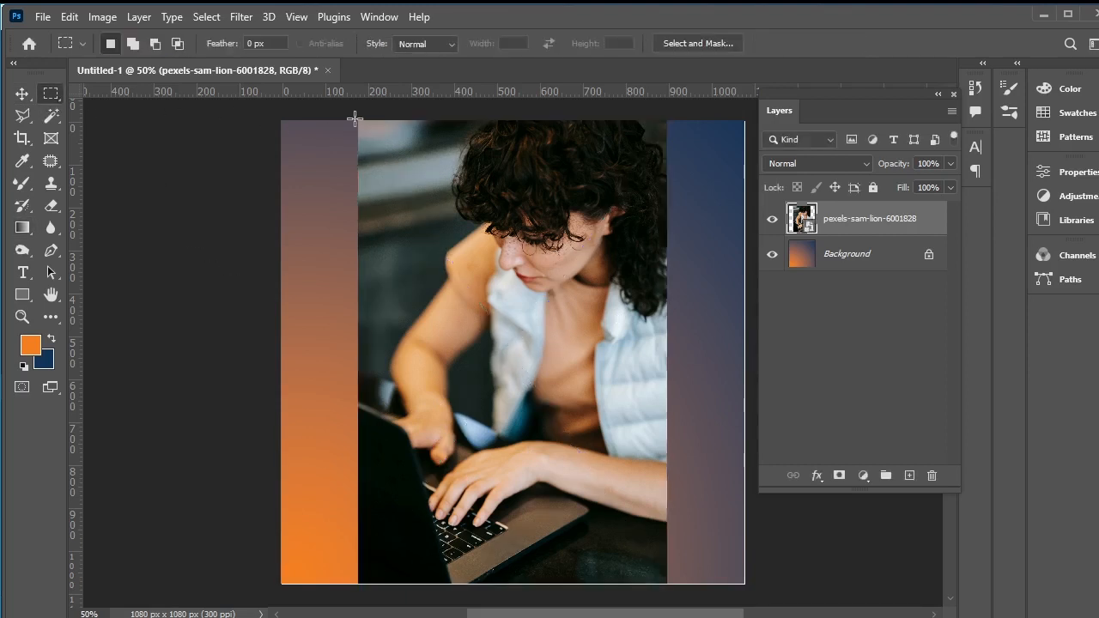
left_click_drag(358, 120, 667, 406)
right_click(391, 129)
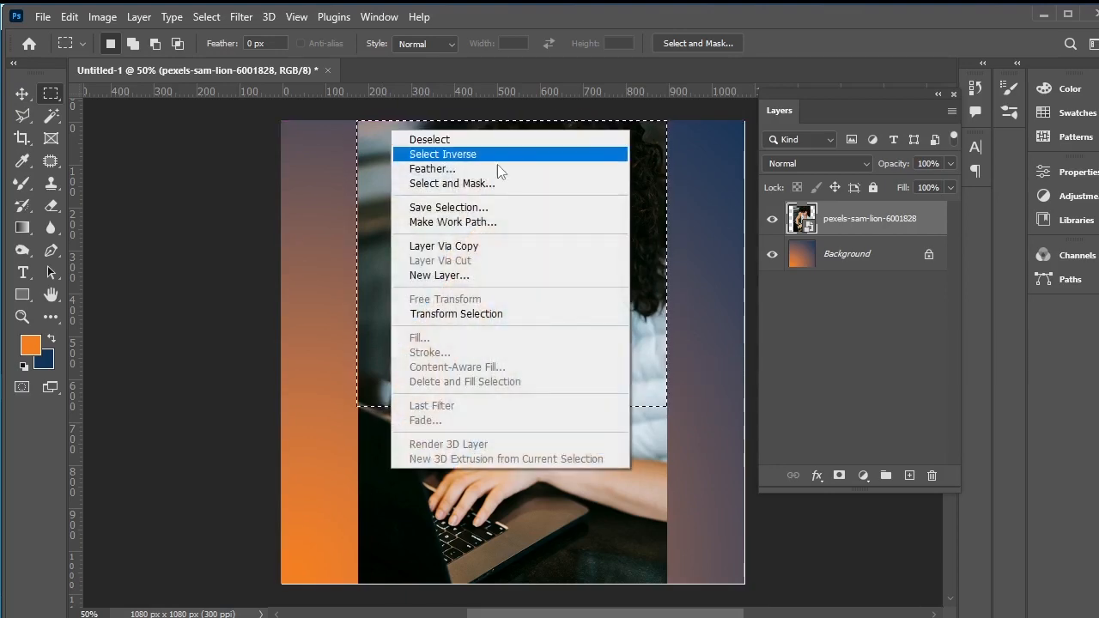
left_click(516, 245)
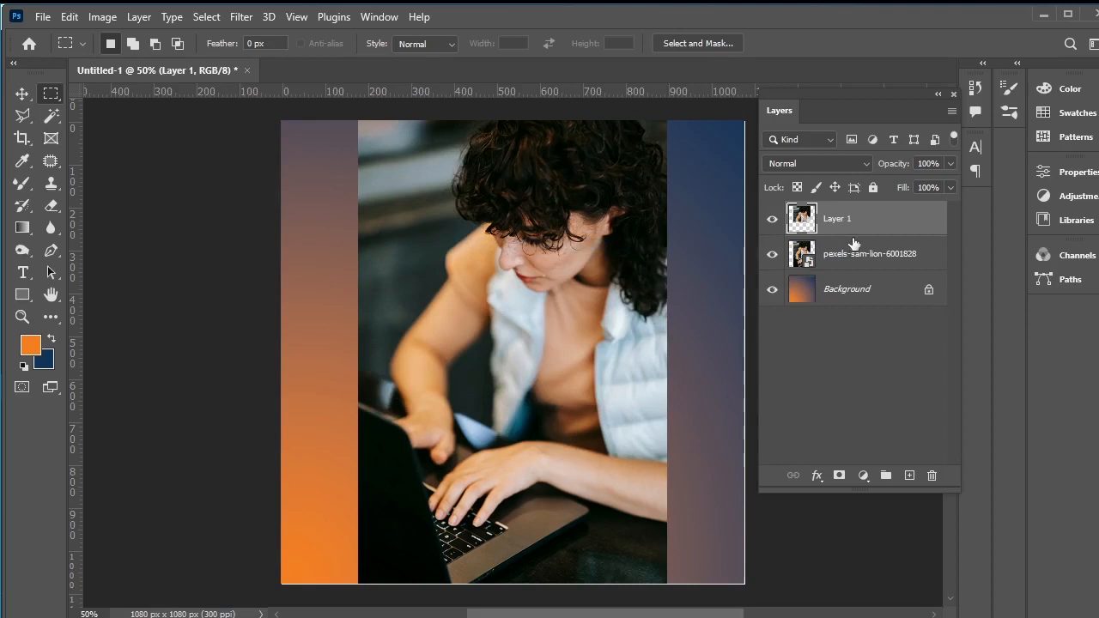
Step: Delete the original placed photo layer and move the cropped copy down towards the middle of the canvas
left_click(858, 260)
key("Delete")
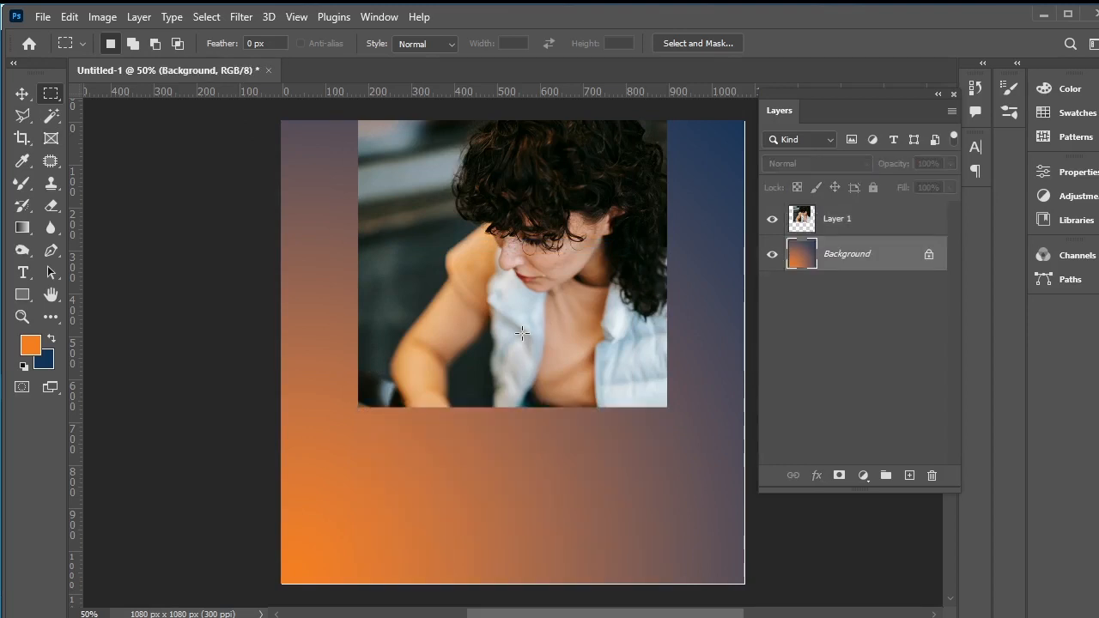
left_click(23, 92)
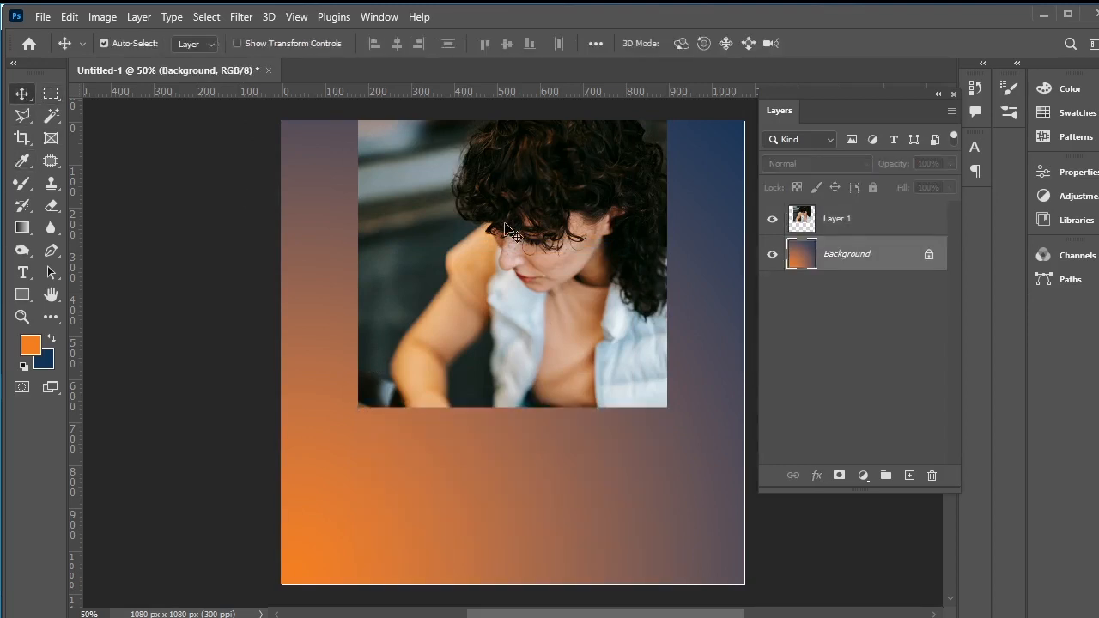
left_click_drag(506, 225, 490, 283)
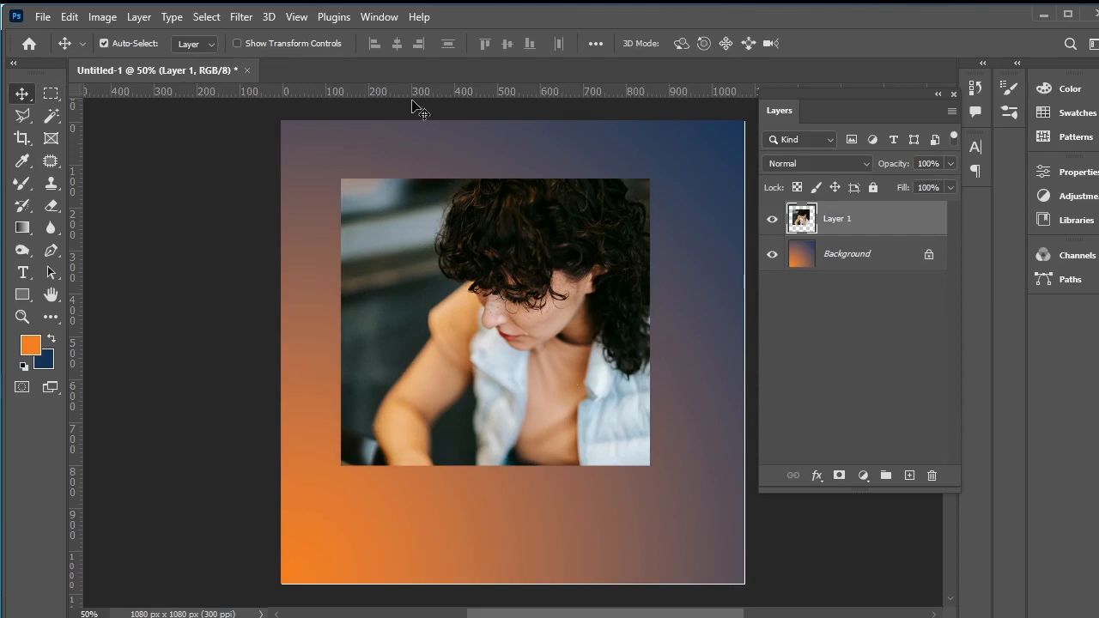
Step: Cut the woman out onto her own layer with Select Subject and delete the cropped photo layer
left_click(201, 18)
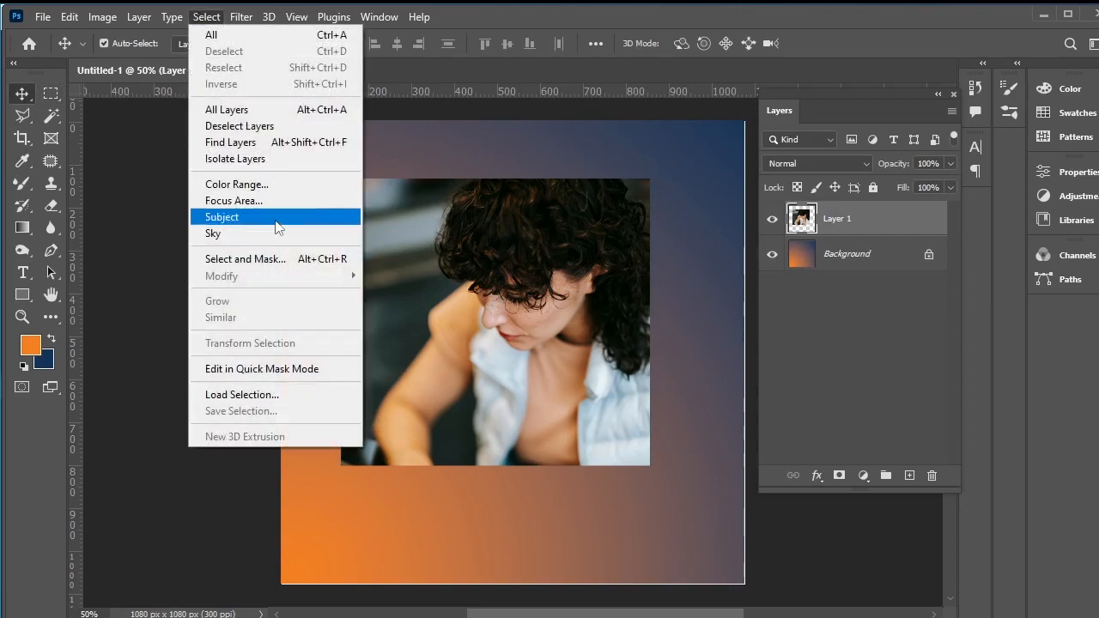
left_click(274, 219)
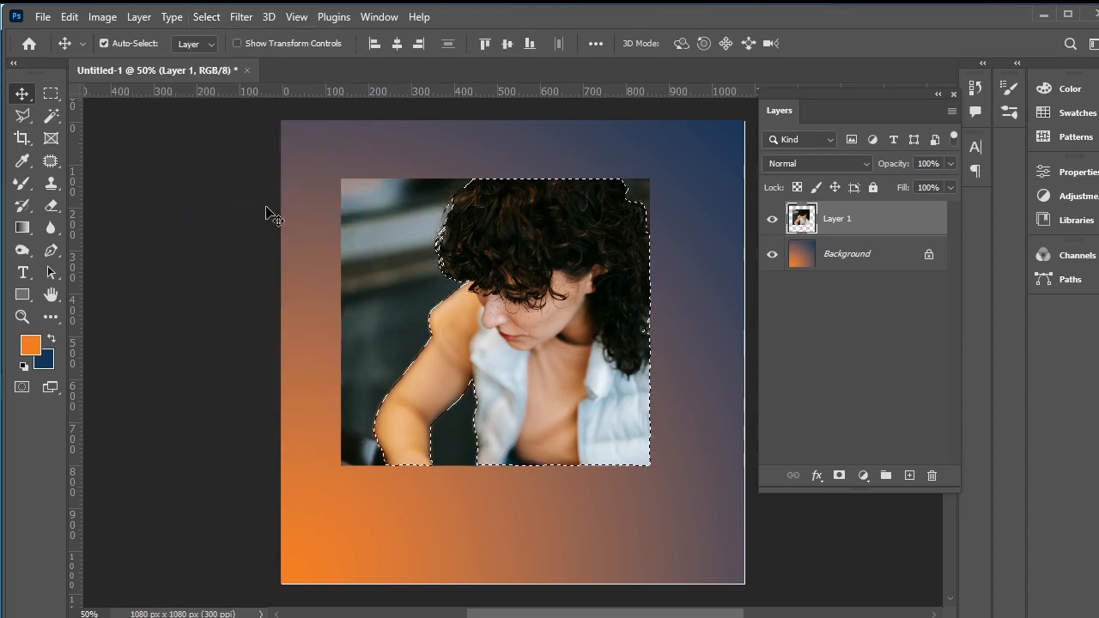
key("m")
right_click(503, 193)
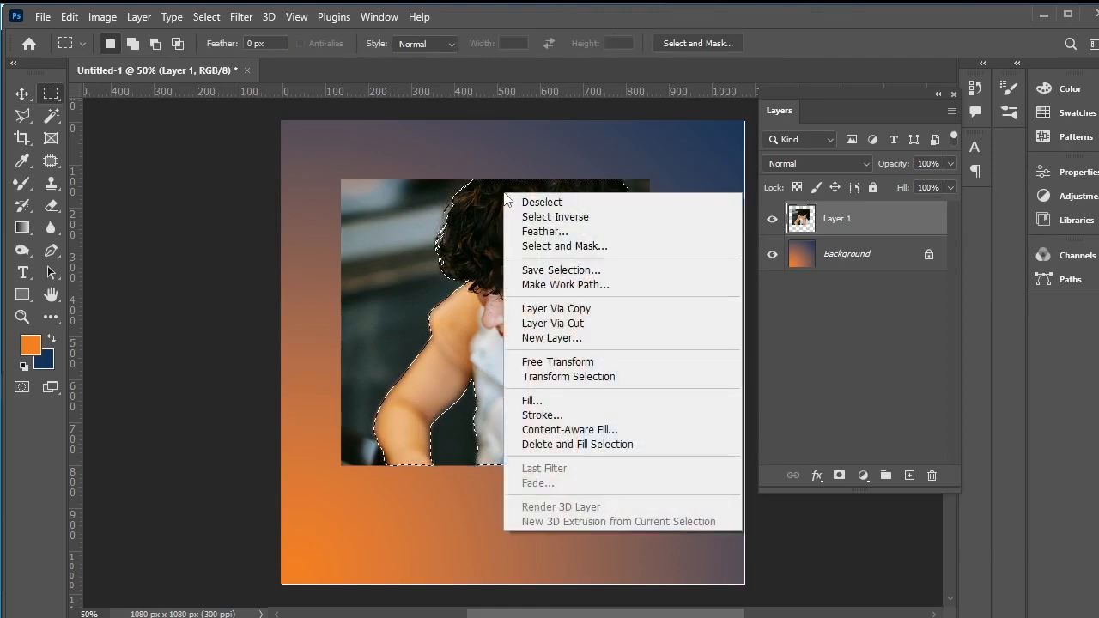
left_click(569, 308)
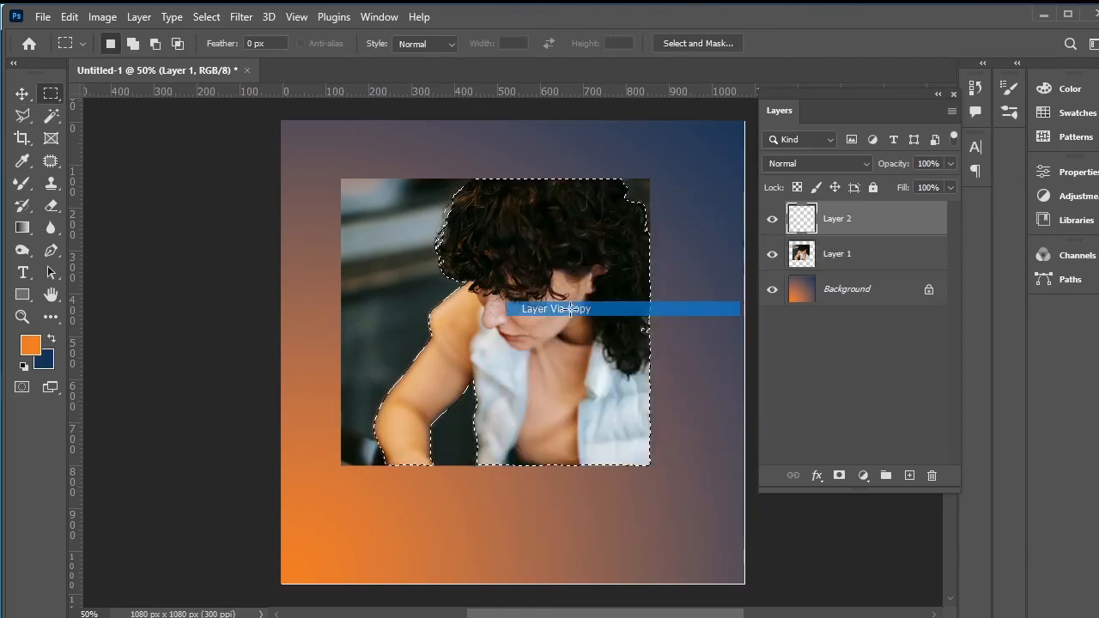
left_click(881, 256)
key("Delete")
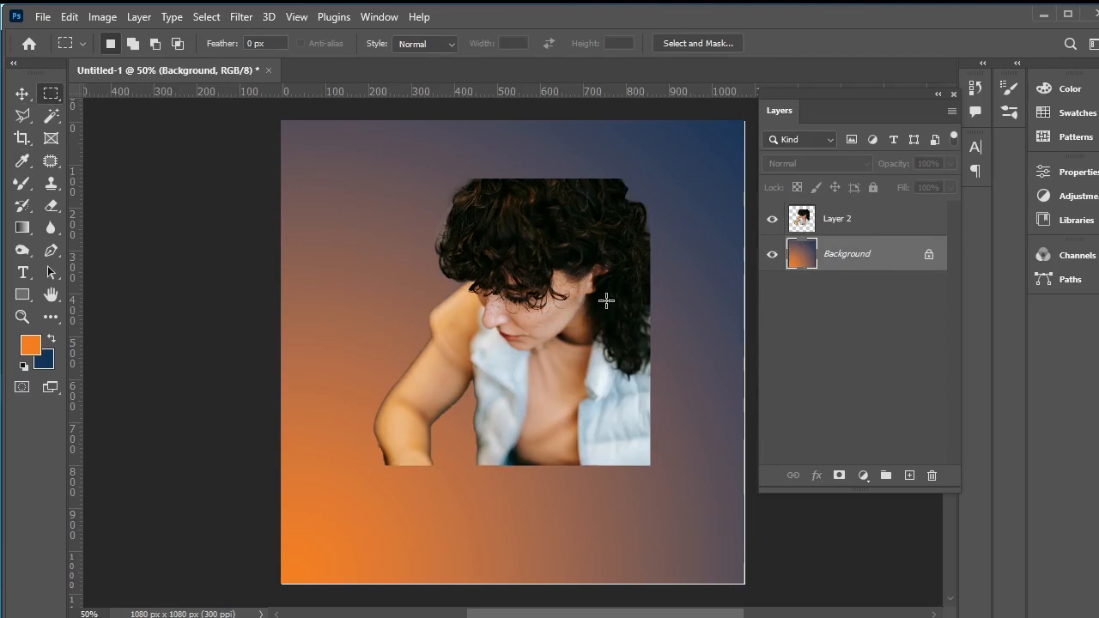
Step: Scale the woman cutout to about 162% and position it flush with the canvas's right and bottom edges
key("v")
left_click(438, 244)
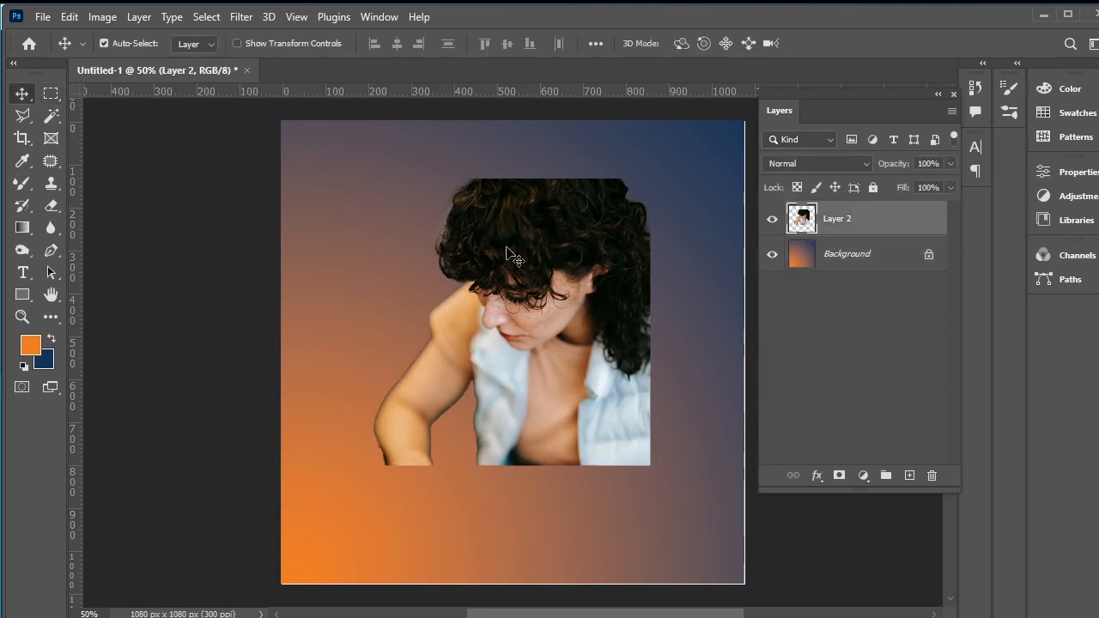
key("ctrl+t")
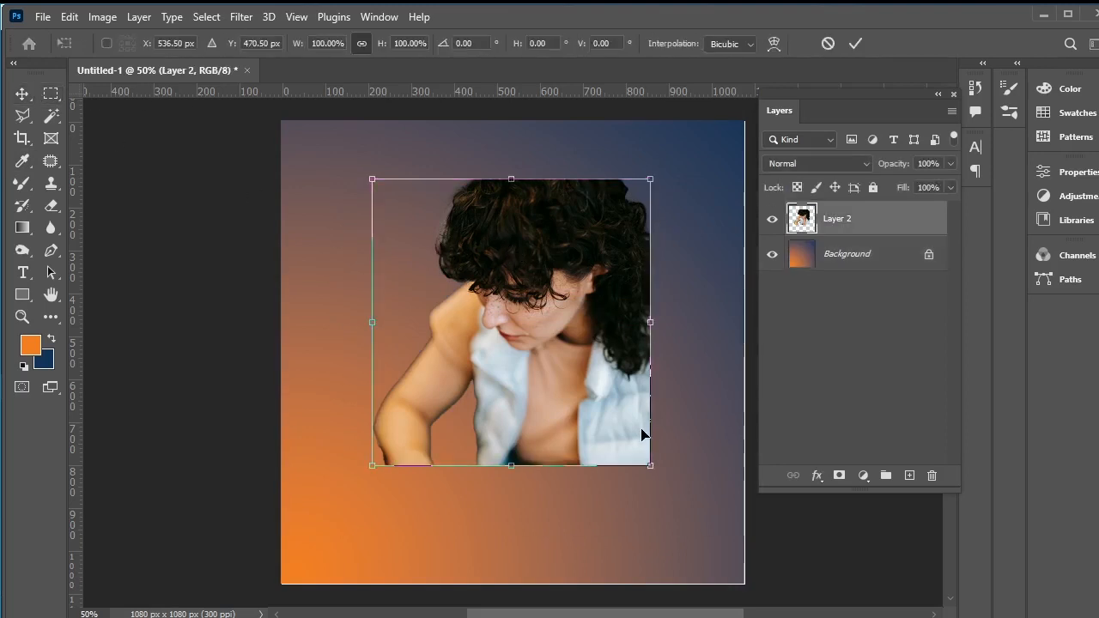
left_click_drag(650, 465, 734, 555)
left_click_drag(690, 470, 698, 498)
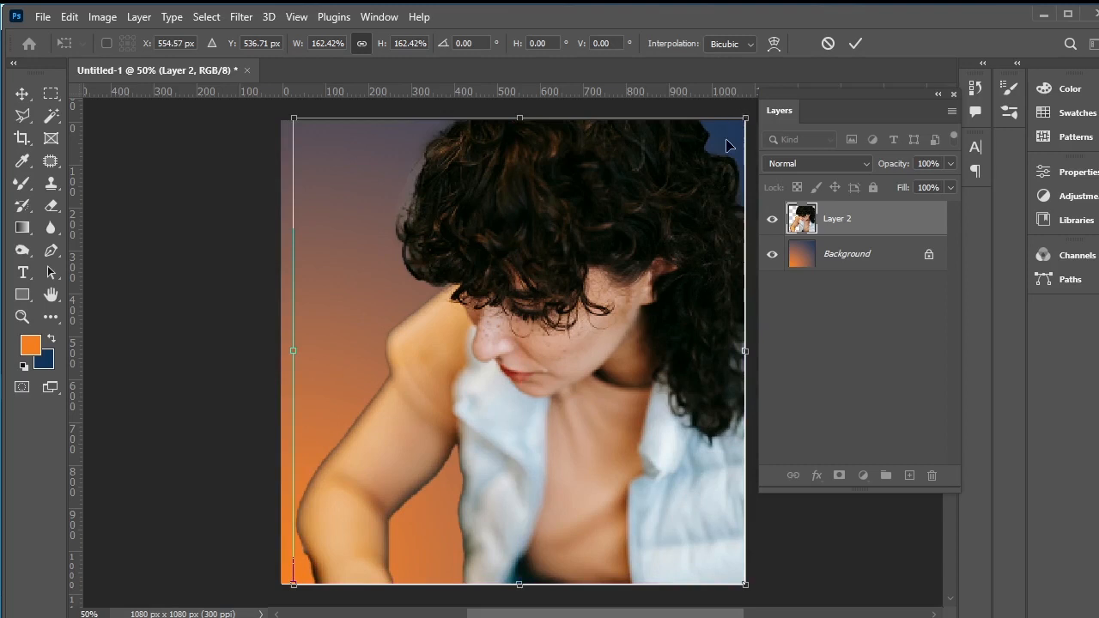
key("Return")
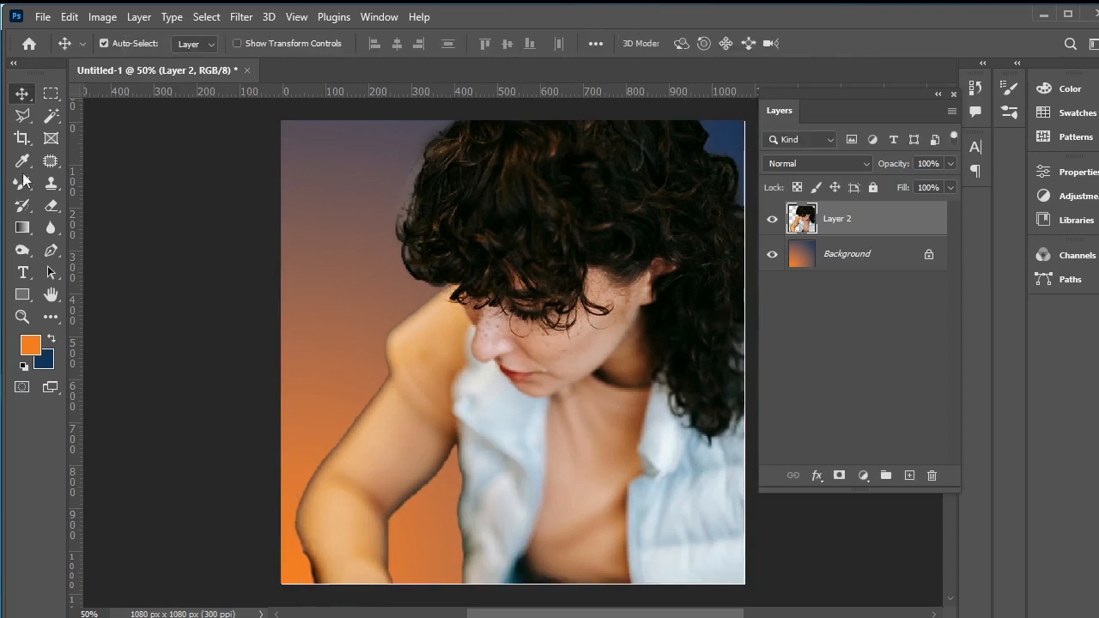
Step: Erase the dark leftover fringe along the woman's elbow and forearm near the canvas's lower-left corner
left_click(52, 206)
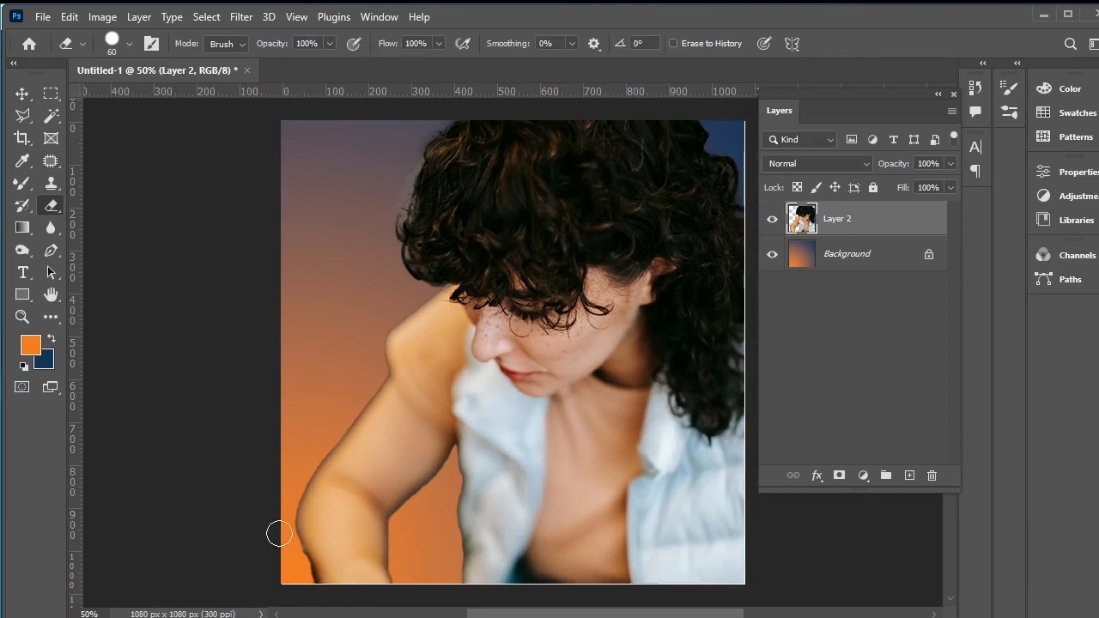
left_click_drag(282, 533, 319, 606)
key("v")
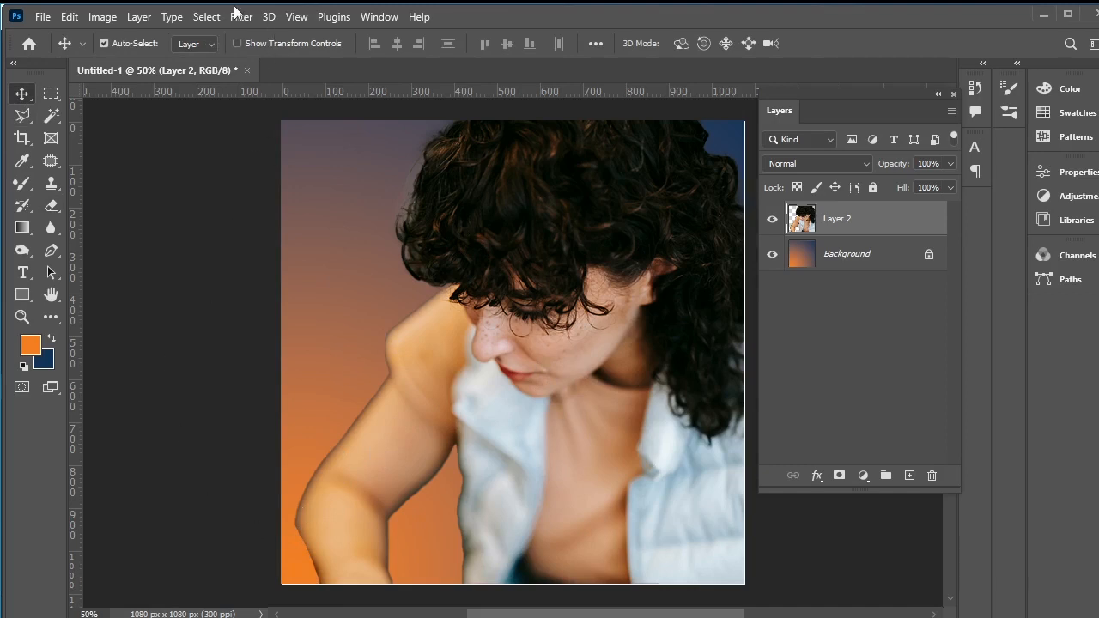
Step: Select the whole woman cutout with the Quick Selection tool and contract the selection by 3 pixels
left_click(58, 113)
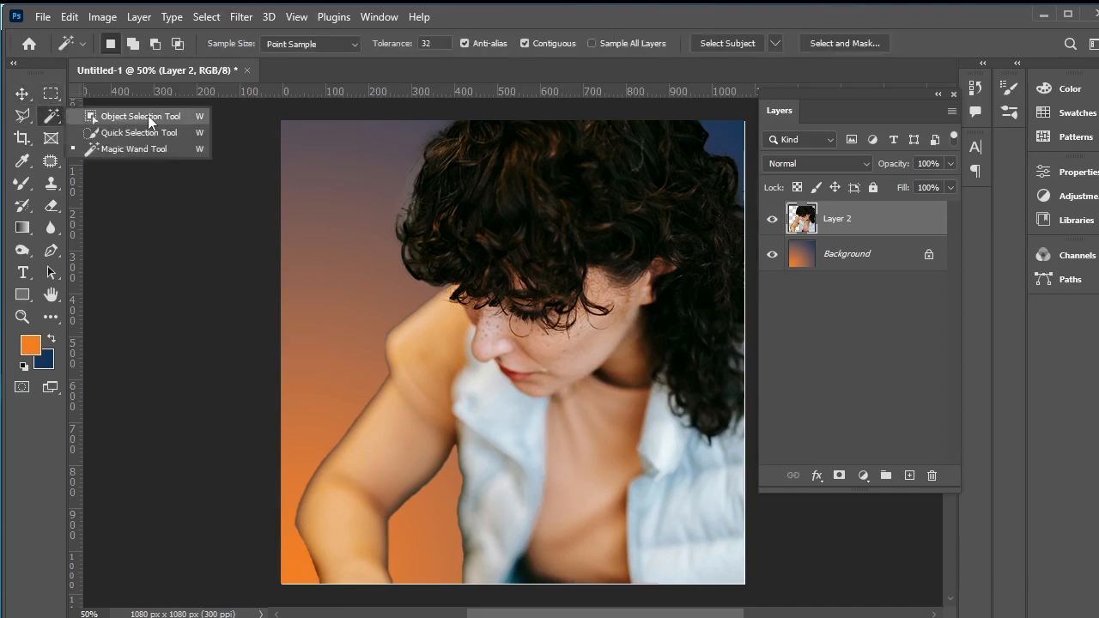
left_click(150, 127)
mouse_move(446, 309)
left_mouse_down()
mouse_move(635, 480)
mouse_move(652, 390)
mouse_move(713, 549)
mouse_move(498, 596)
left_mouse_up()
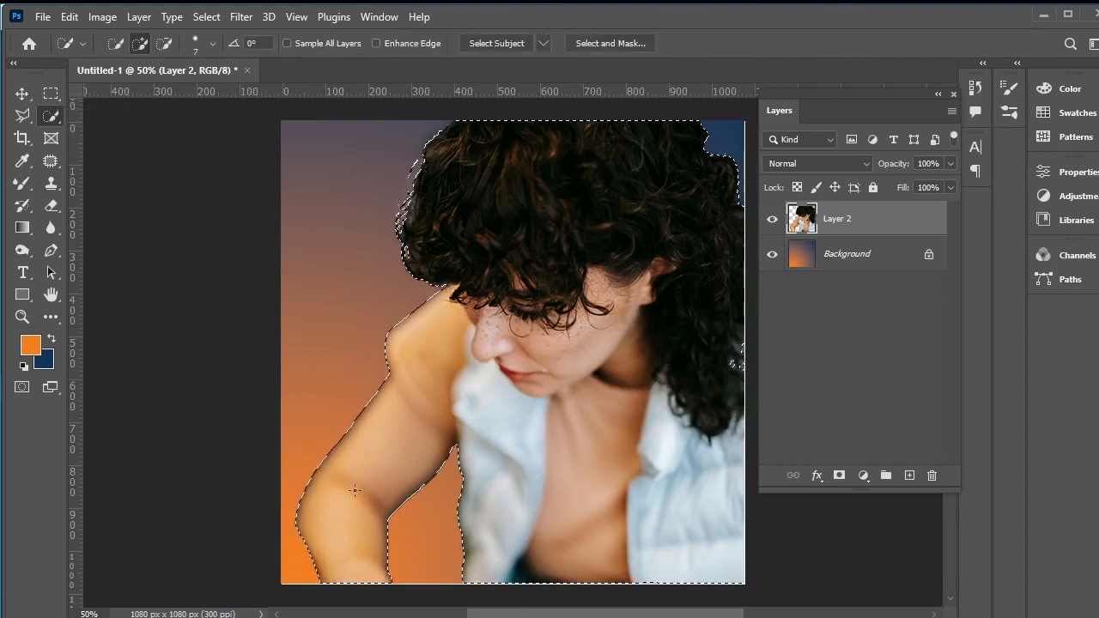
left_click(206, 17)
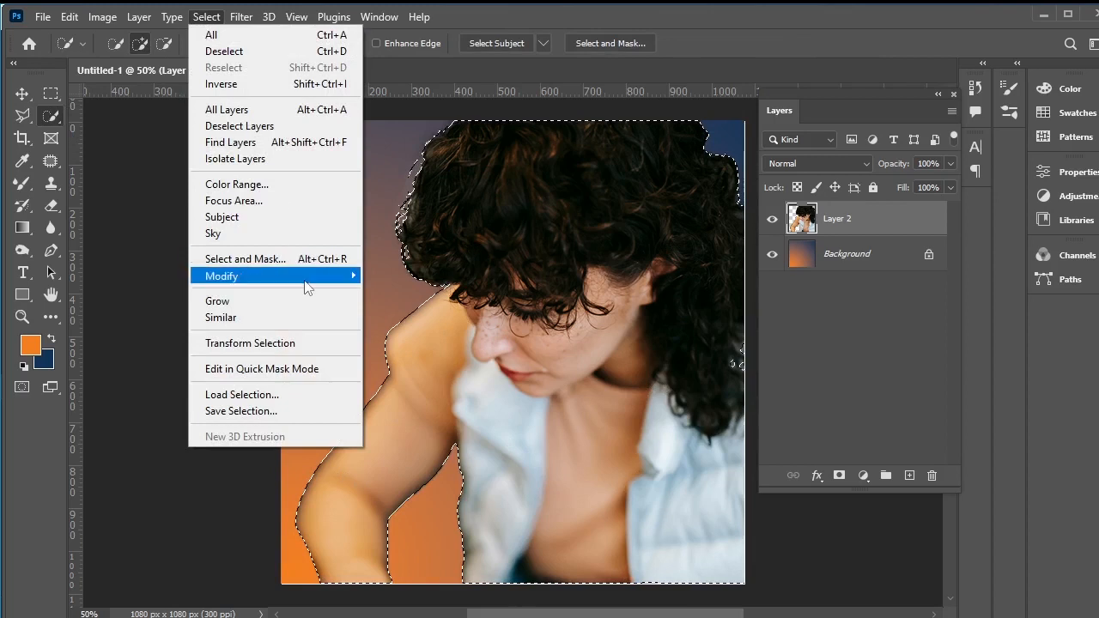
mouse_move(306, 278)
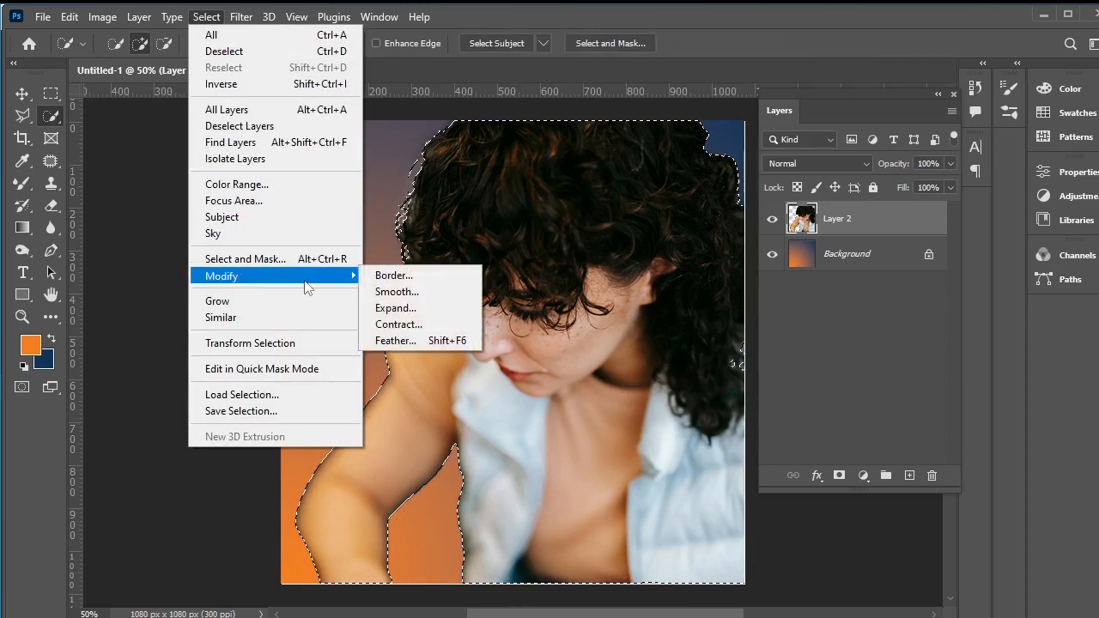
left_click(461, 326)
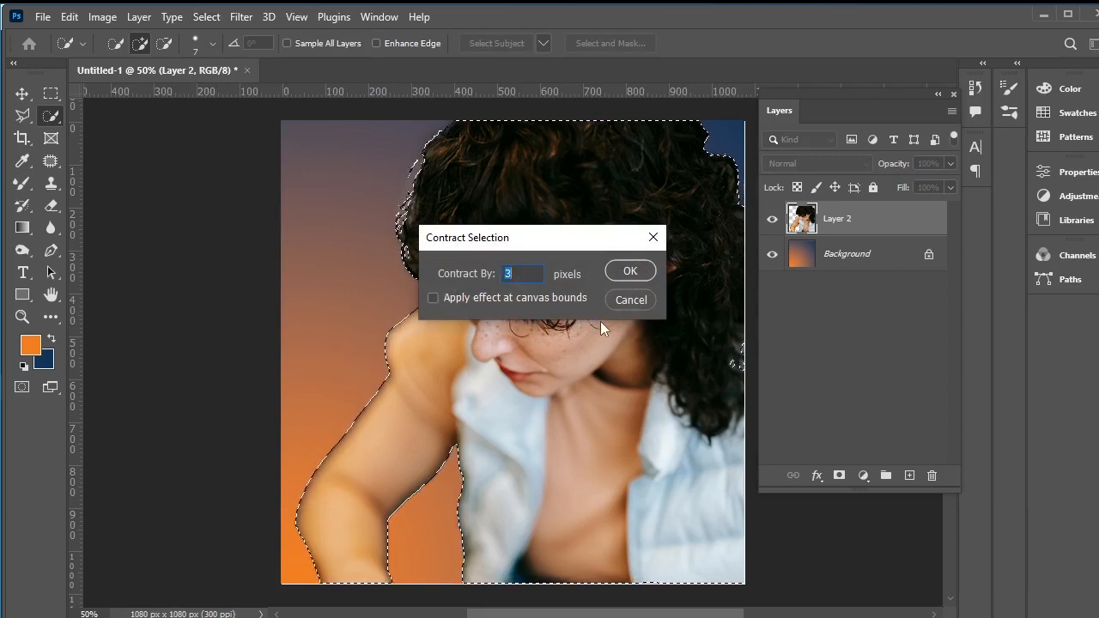
left_click(629, 271)
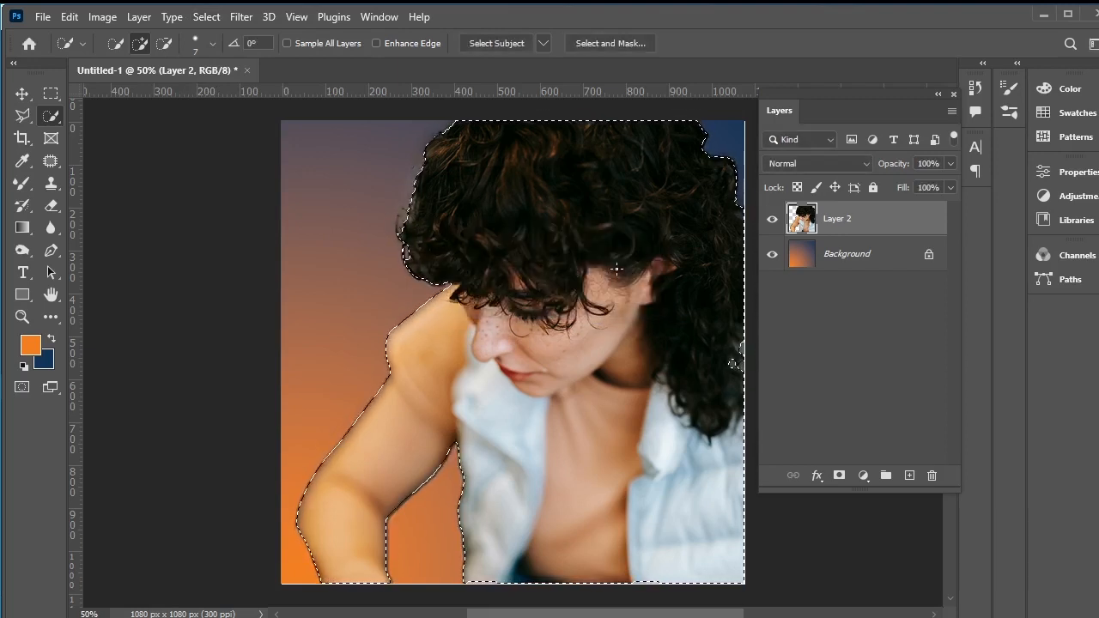
Step: Copy the contracted selection of the woman onto a new layer and remove the old cutout layer
right_click(498, 146)
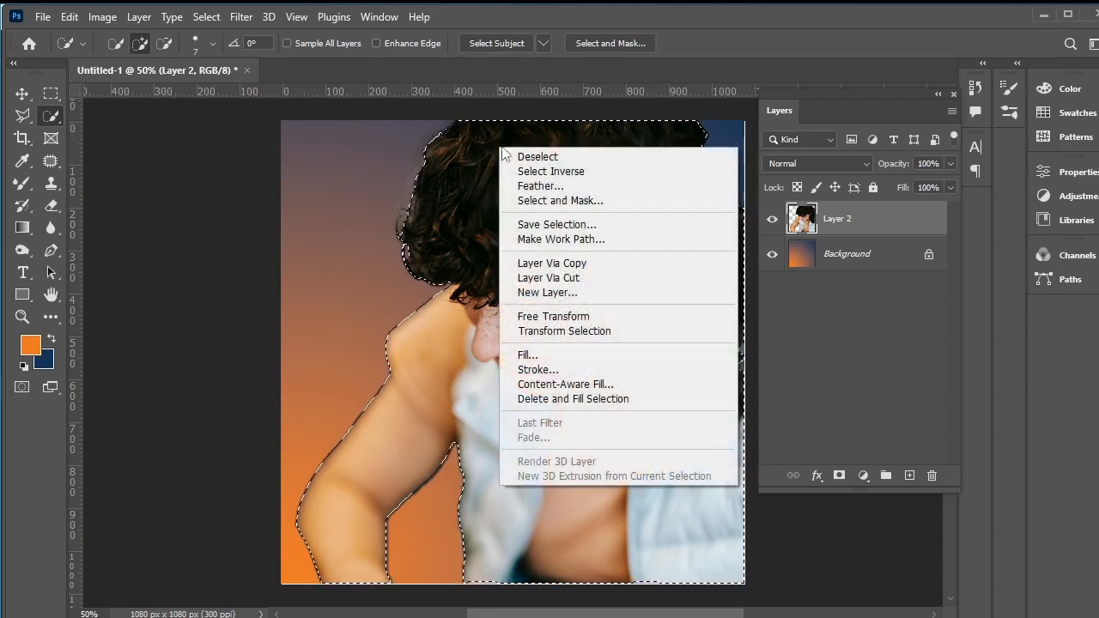
left_click(592, 264)
left_click(854, 260)
key("Delete")
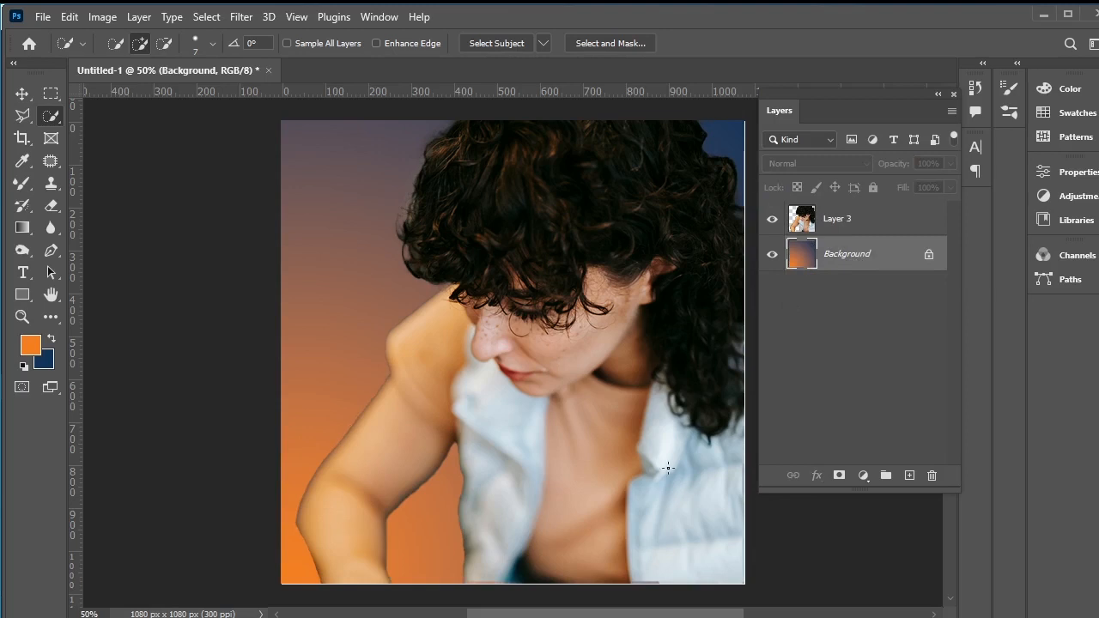
left_click(21, 92)
left_click(605, 271)
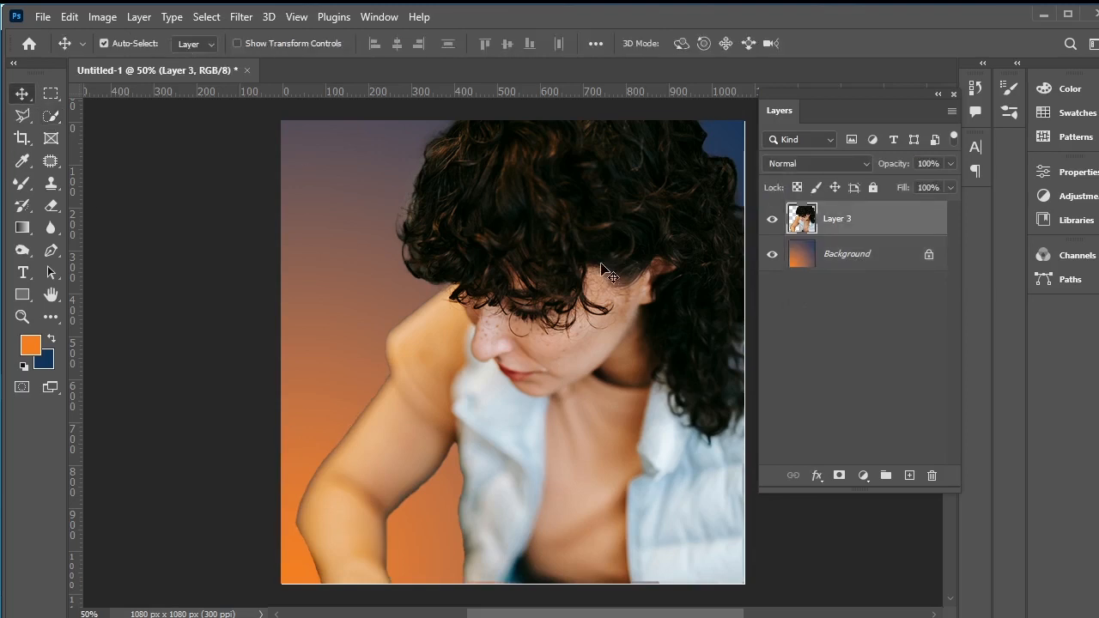
left_click(888, 349)
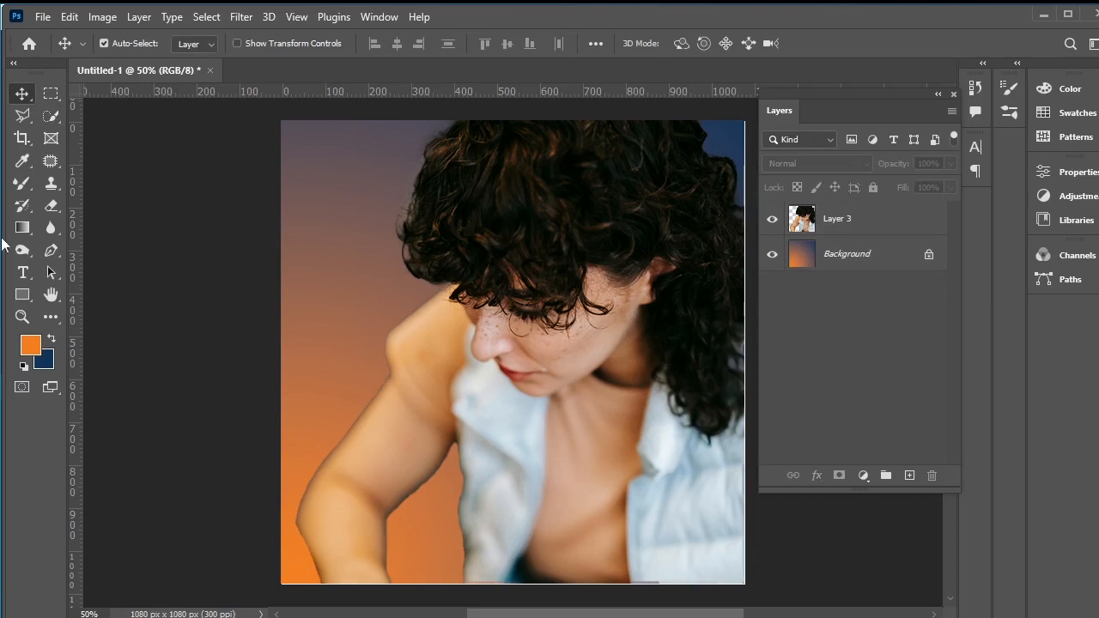
Step: Add the Impact headline "LET THE EXPERTS AT DESIGN HARBOR MEDIA WORK THEIR MAGIC FOR YOU" near the canvas's upper-left corner
left_click(23, 272)
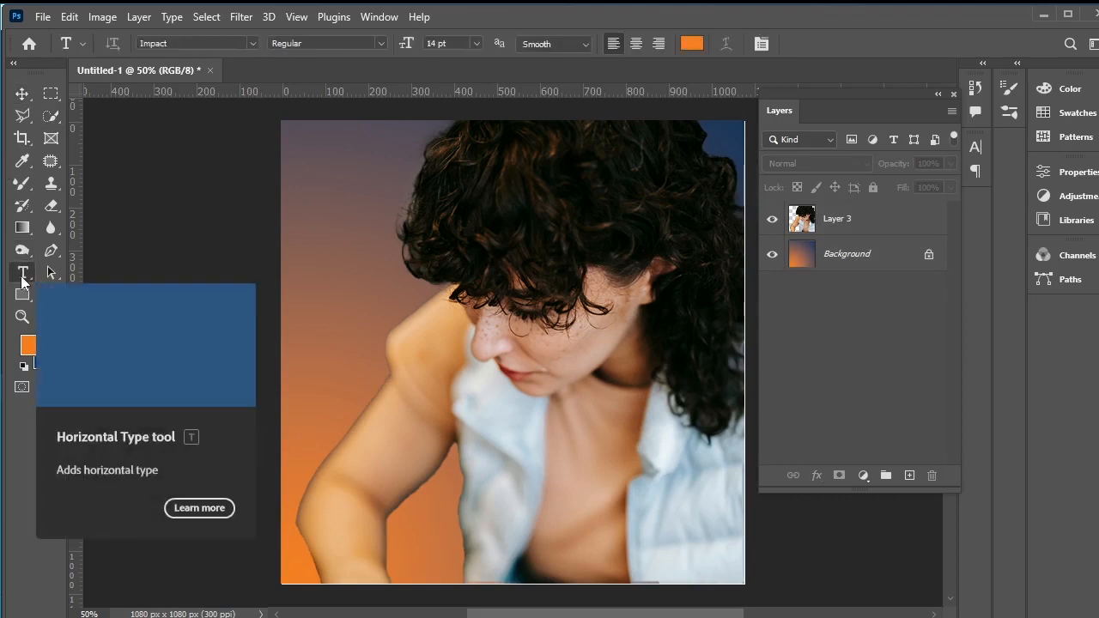
left_click(308, 189)
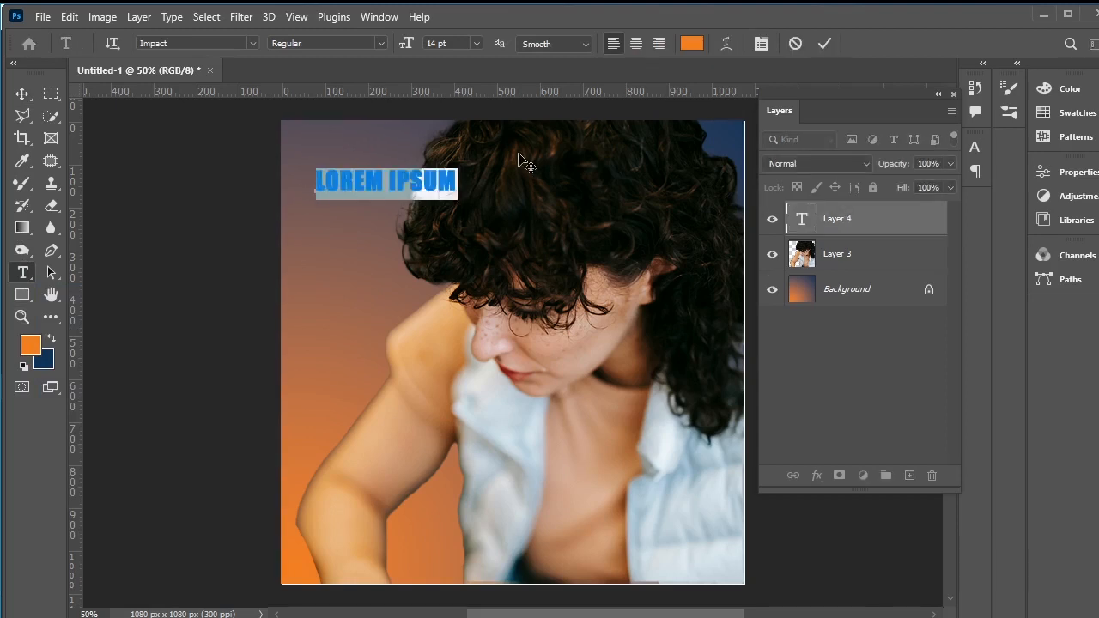
key("ctrl+v")
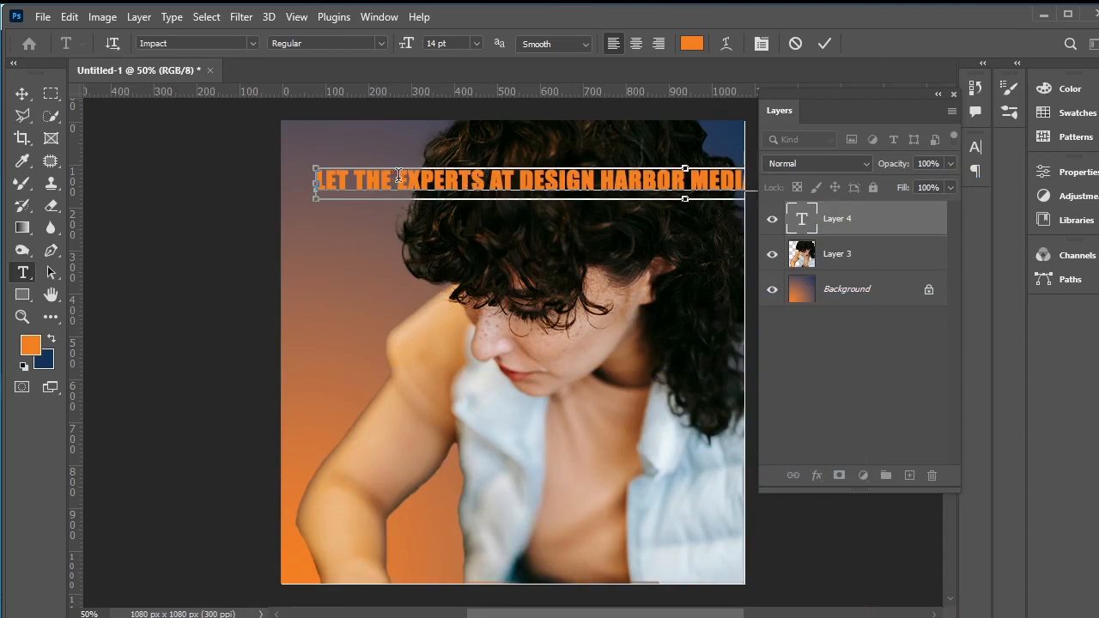
Step: Break the headline into six lines: LET THE / EXPERTS AT / DESIGN HARBOR / MEDIA / WORK THEIR / MAGIC FOR YOU
left_click(398, 176)
key("Return")
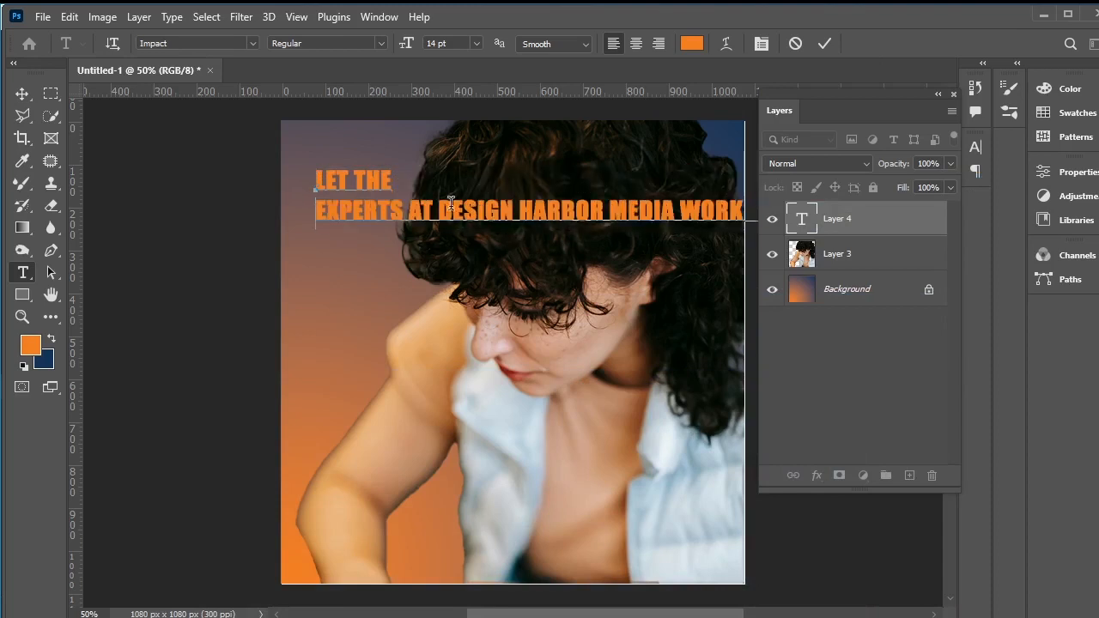
left_click(437, 199)
key("Return")
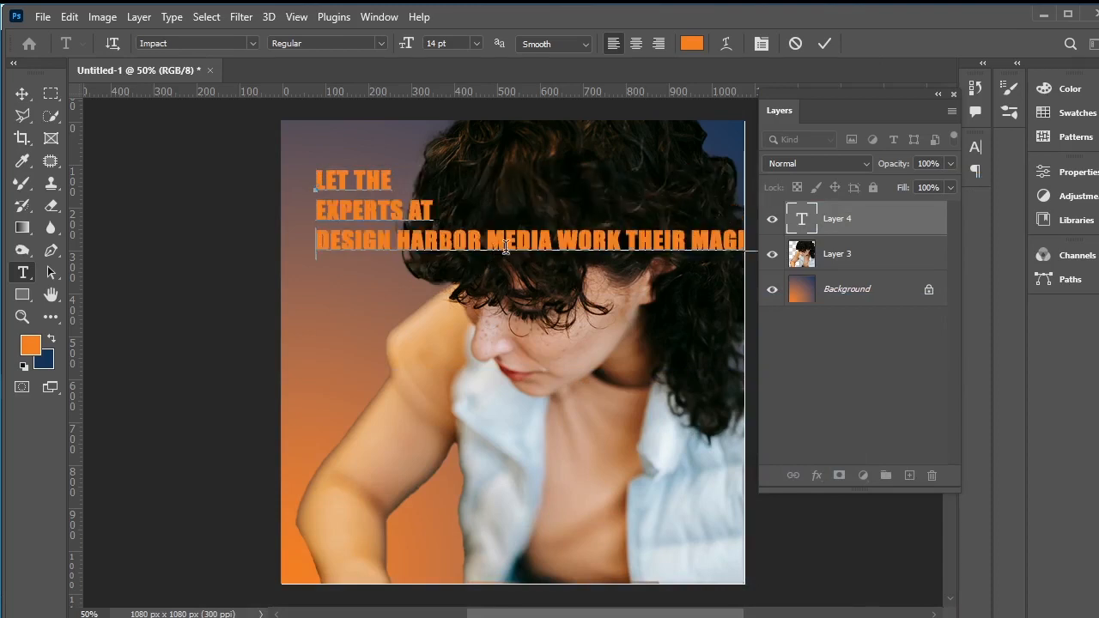
left_click(485, 236)
key("Return")
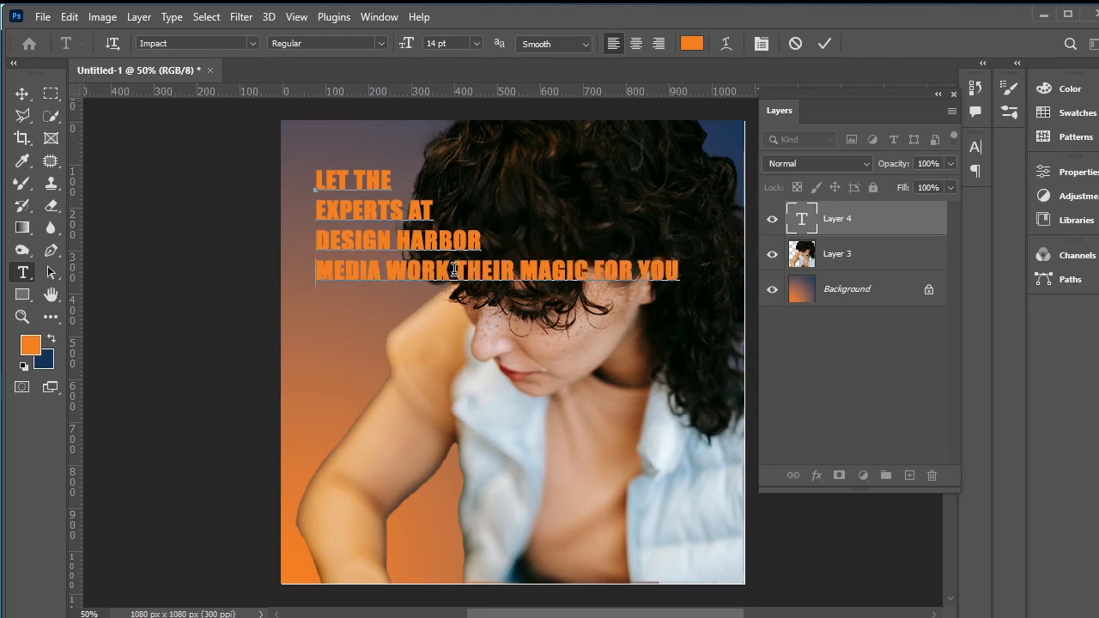
left_click(388, 268)
key("Return")
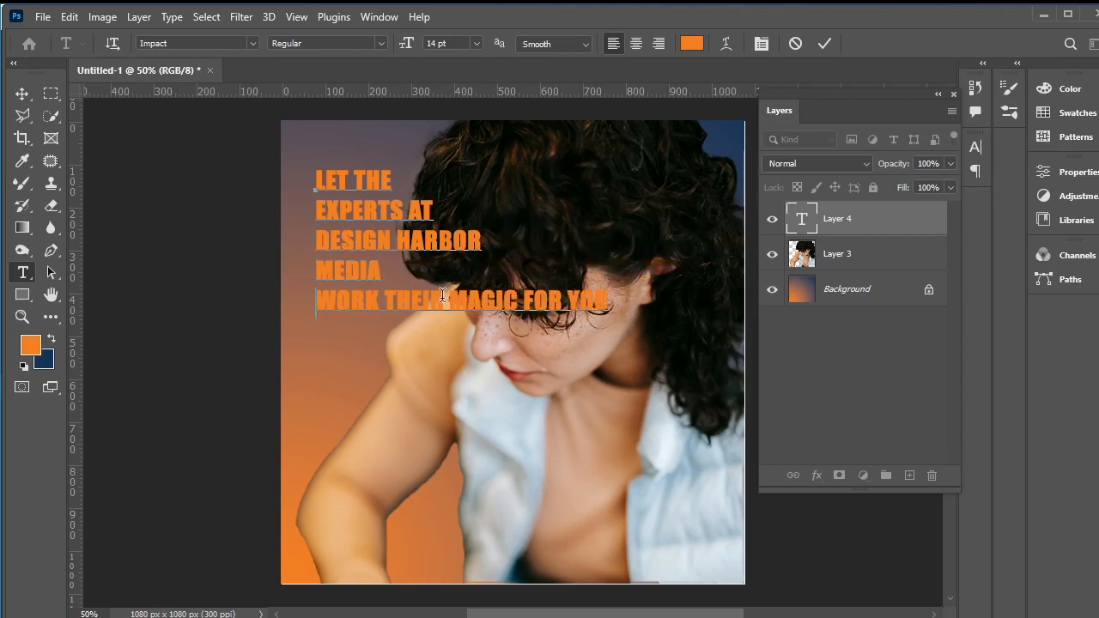
left_click(453, 297)
key("Return")
Step: Color the whole headline white (ffffff)
left_click_drag(477, 335, 295, 151)
left_click(691, 44)
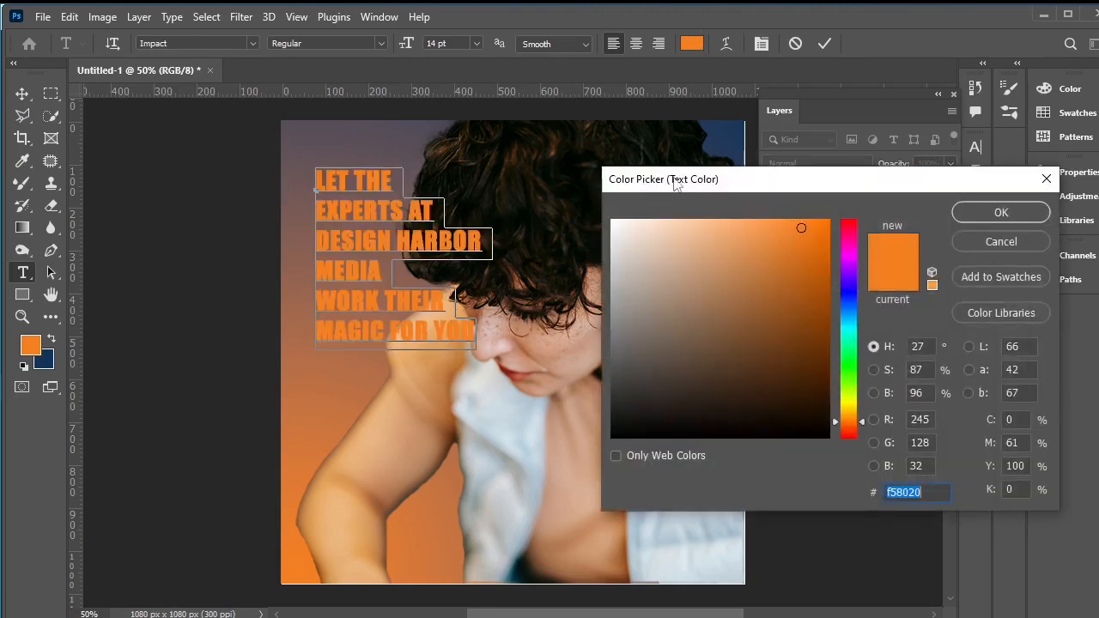
type("ffffff")
left_click(1004, 212)
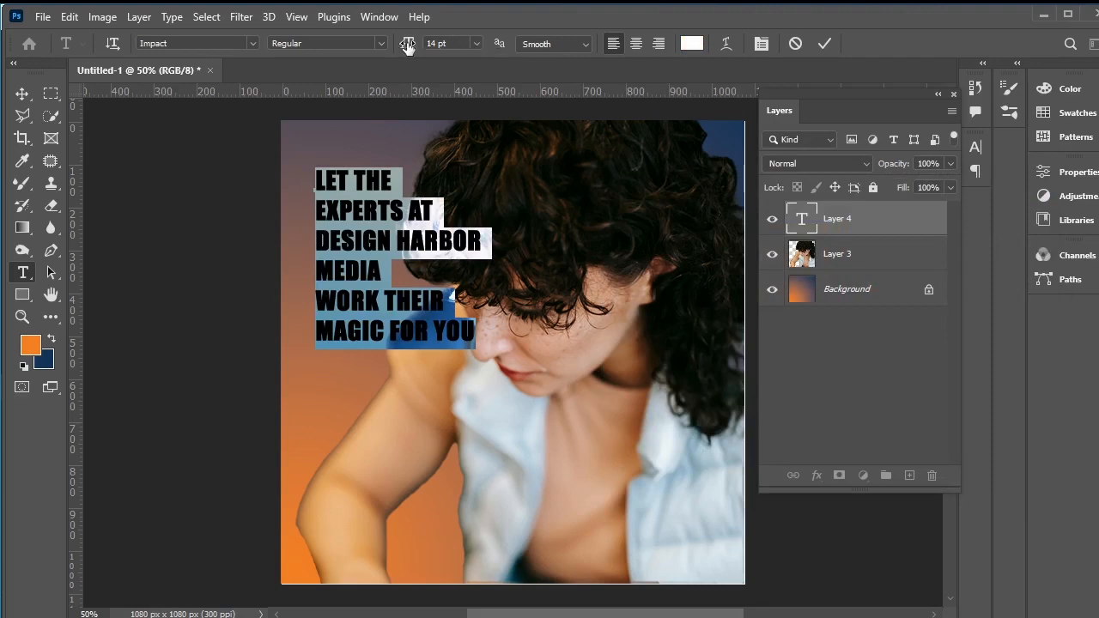
Step: Enlarge the headline to 34 pt and shift it slightly toward the canvas's left edge
left_click_drag(403, 43, 421, 44)
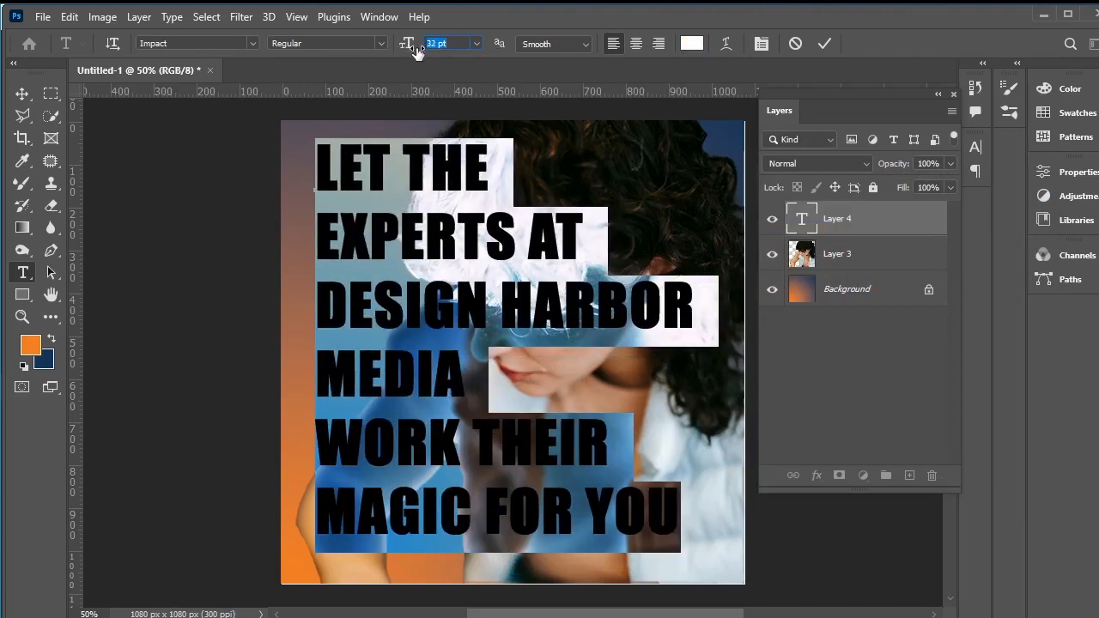
key("Up")
key("Return")
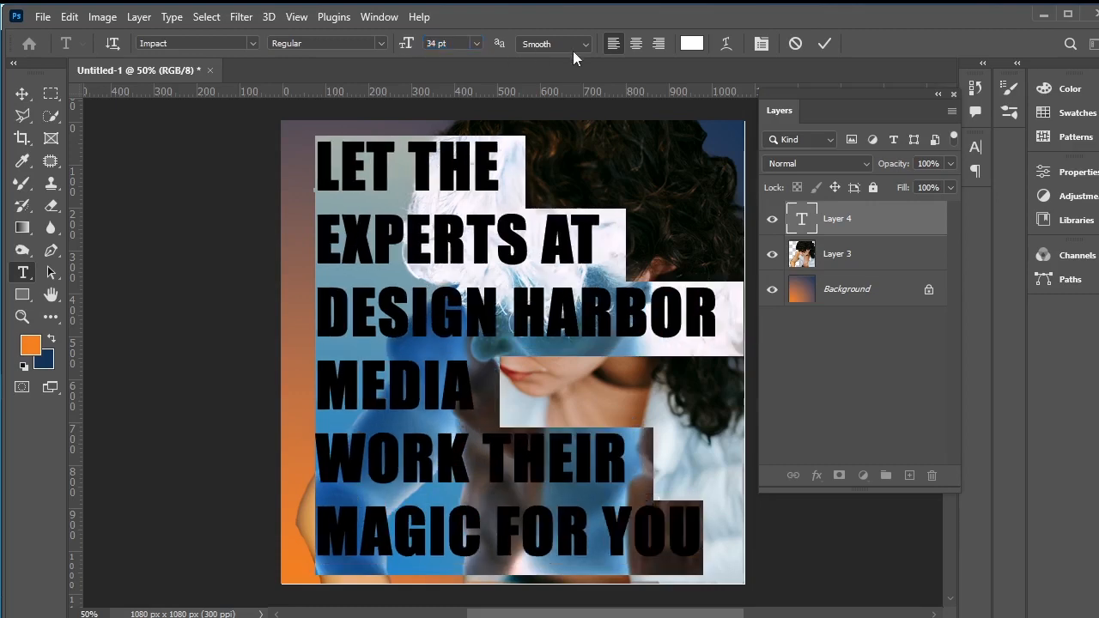
left_click(24, 94)
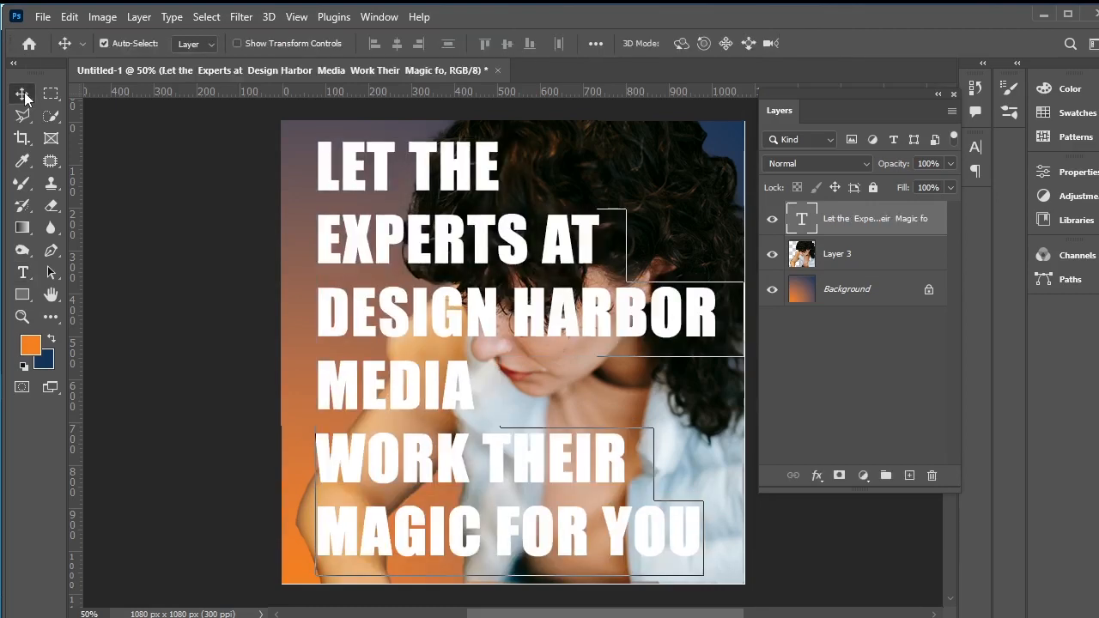
left_click_drag(494, 241, 479, 247)
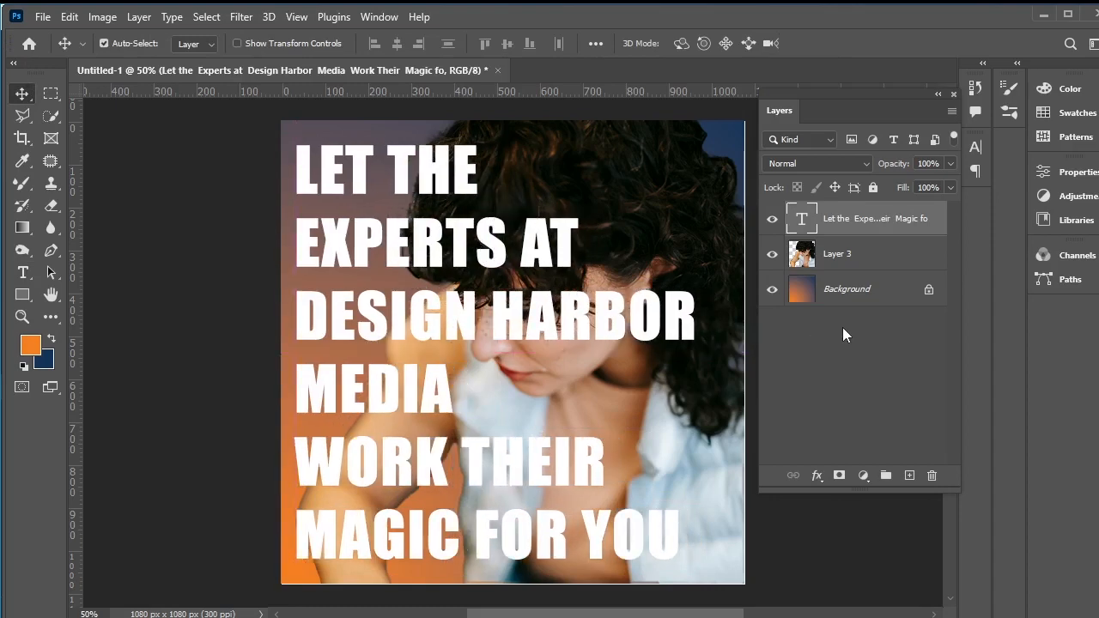
Step: Duplicate the headline layer and place the original text layer beneath the woman cutout
right_click(880, 224)
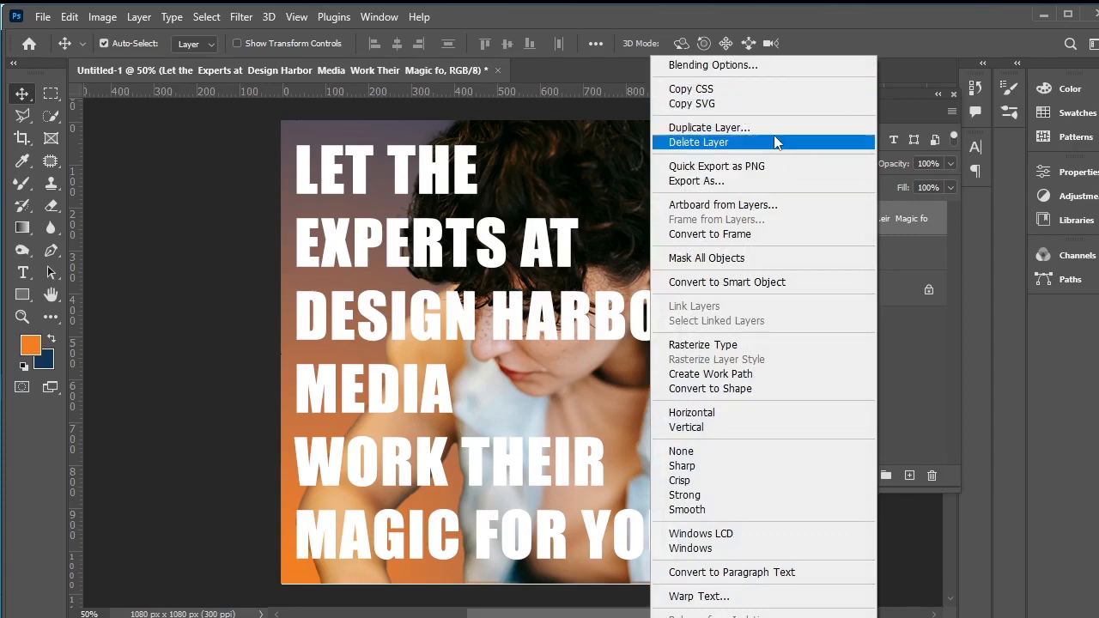
left_click(773, 130)
left_click(697, 243)
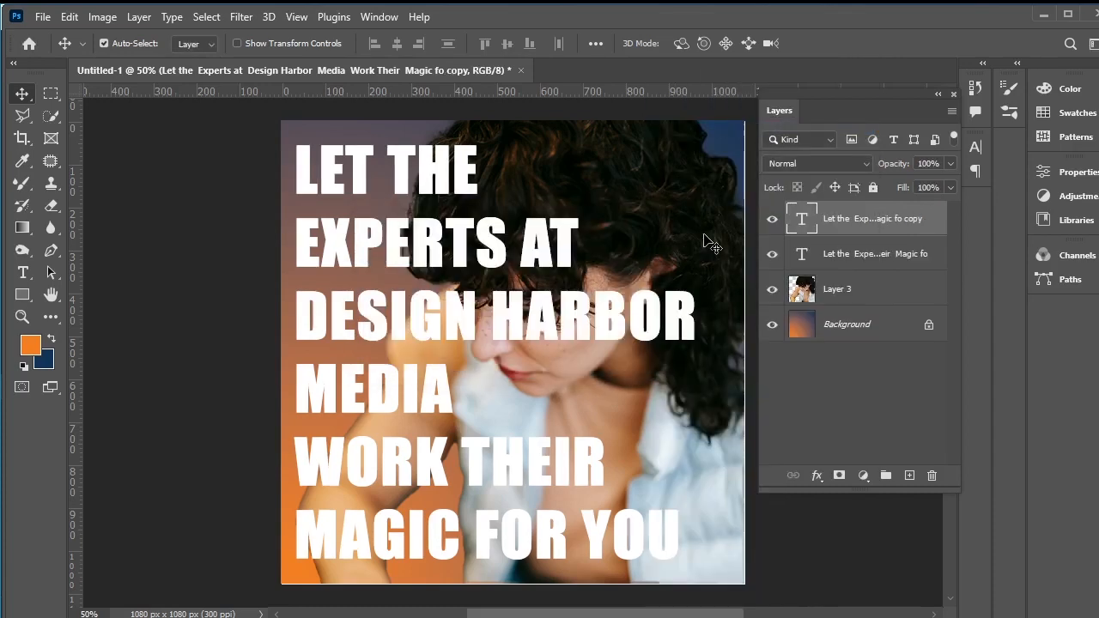
left_click_drag(856, 251, 872, 313)
left_click(872, 360)
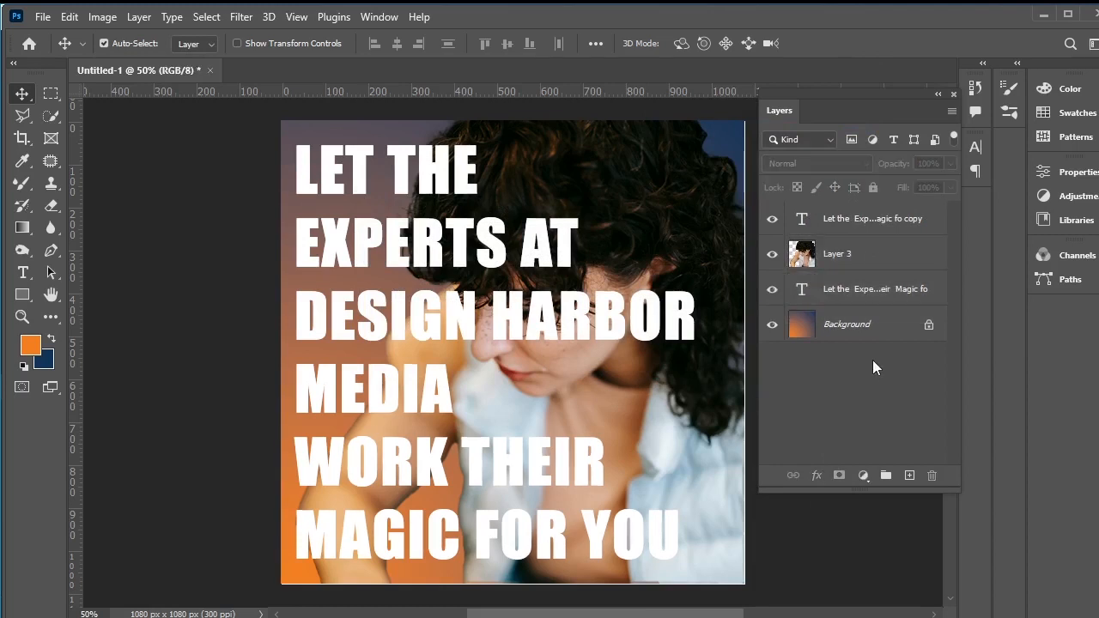
Step: Reduce the fill of the headline copy above the woman to 0%
left_click(858, 228)
left_click(950, 188)
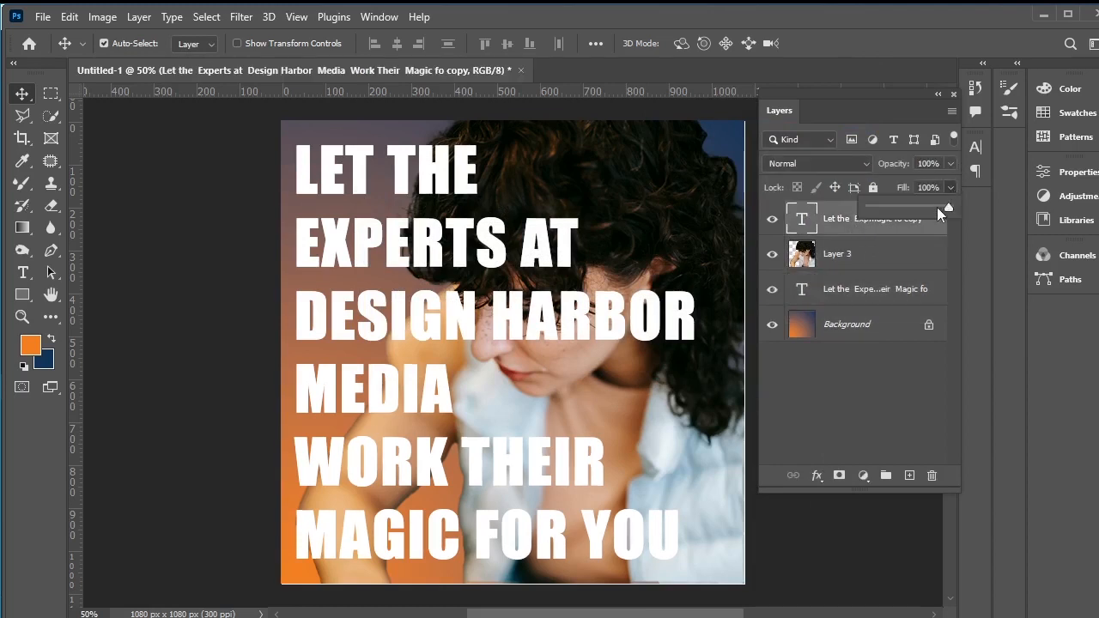
left_click_drag(937, 207, 810, 209)
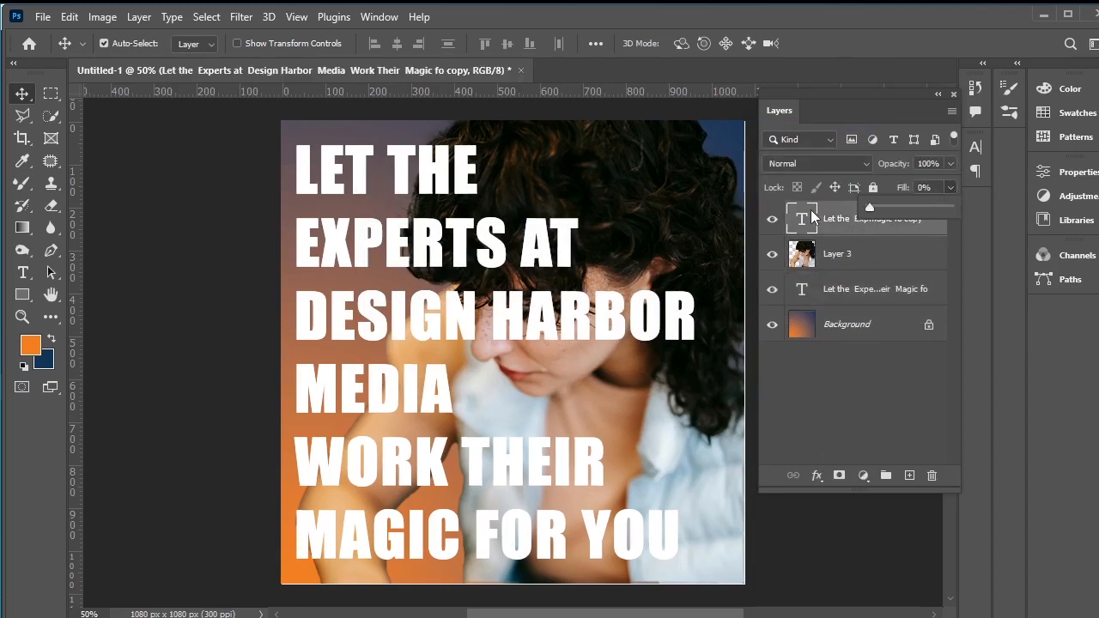
left_click(860, 347)
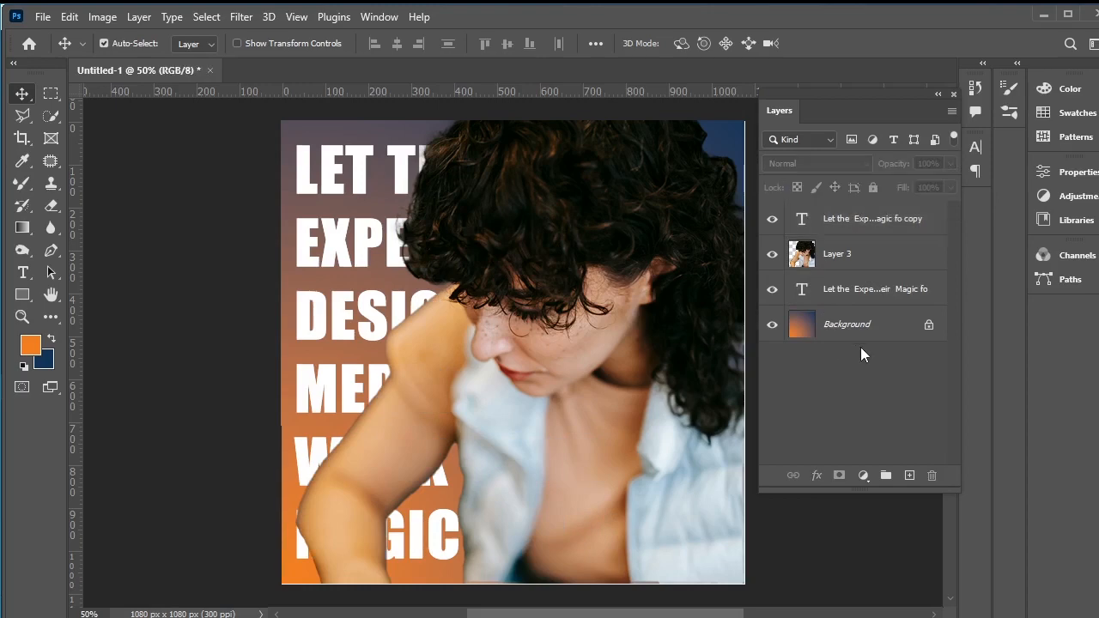
Step: Add a Drop Shadow layer style to the headline copy above the woman
left_click(866, 221)
right_click(866, 222)
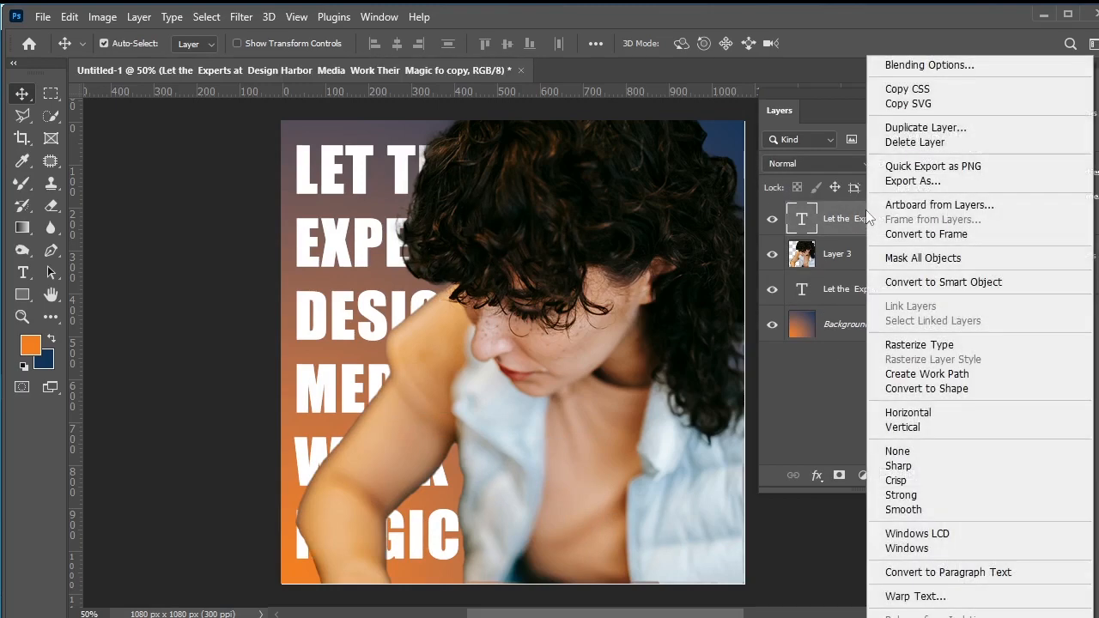
left_click(921, 71)
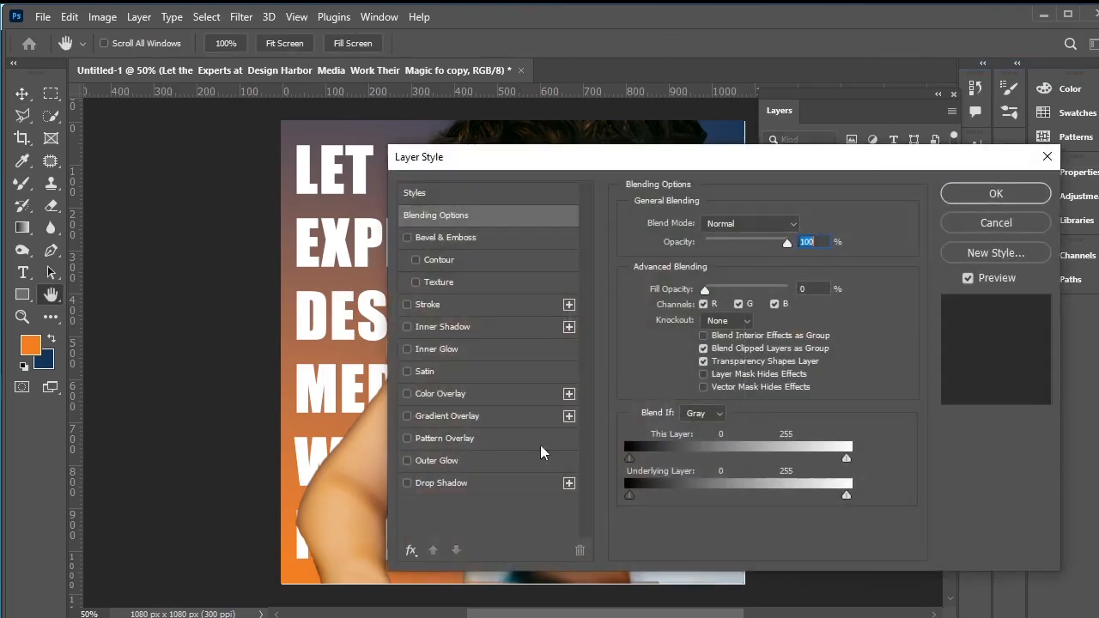
left_click(462, 482)
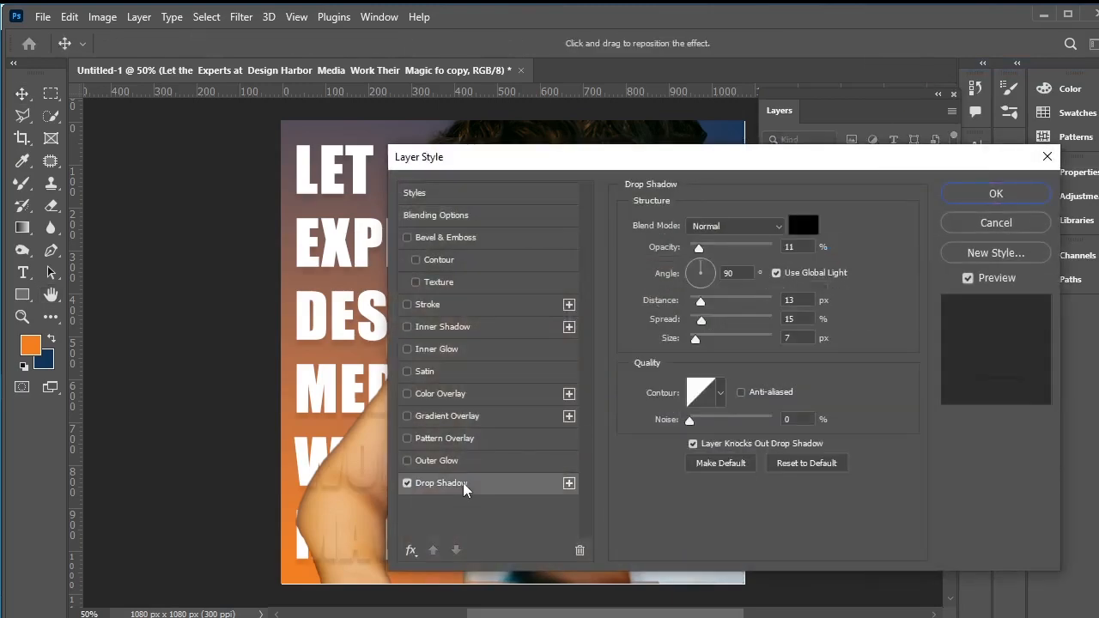
left_click_drag(616, 154, 881, 100)
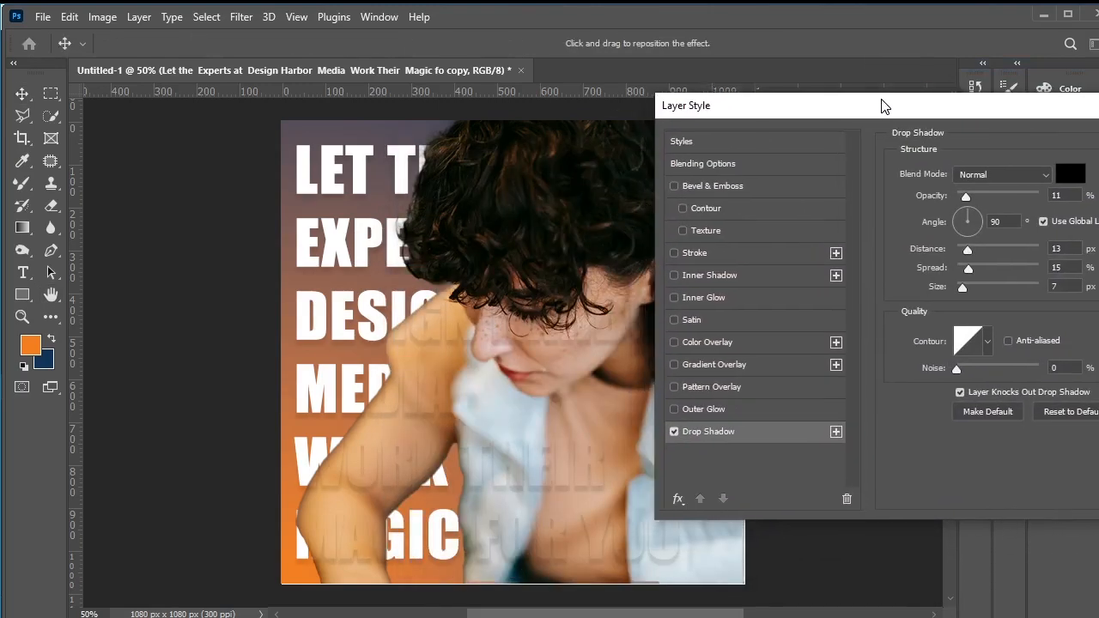
Step: Add a white 2 px inside stroke at 100% opacity to the headline copy
left_click(675, 253)
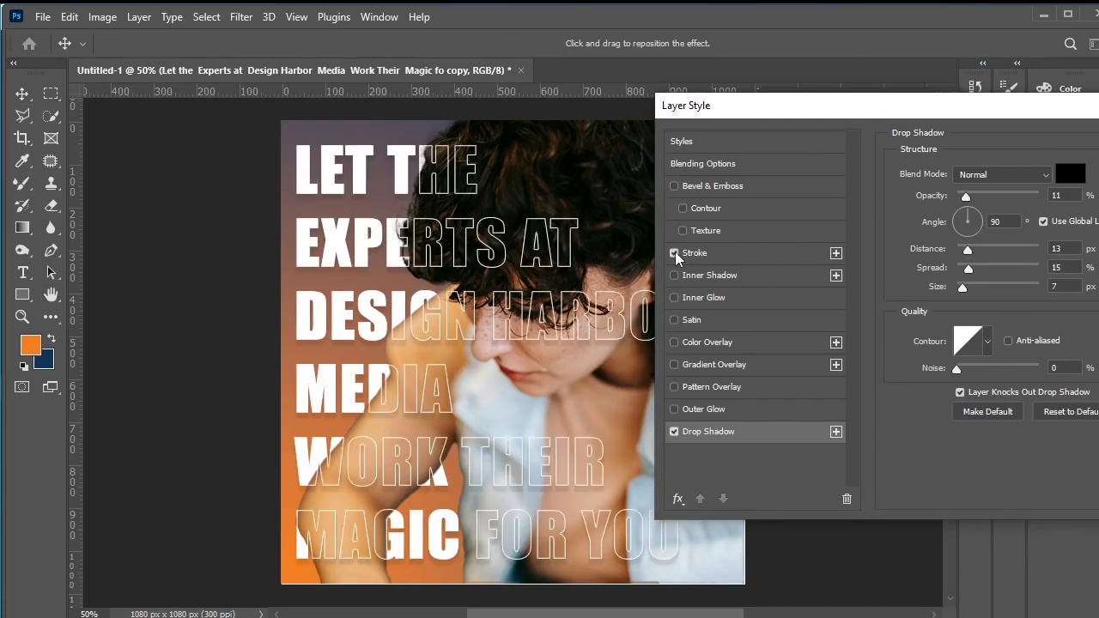
mouse_move(885, 123)
left_mouse_down()
mouse_move(736, 134)
mouse_move(869, 131)
left_mouse_up()
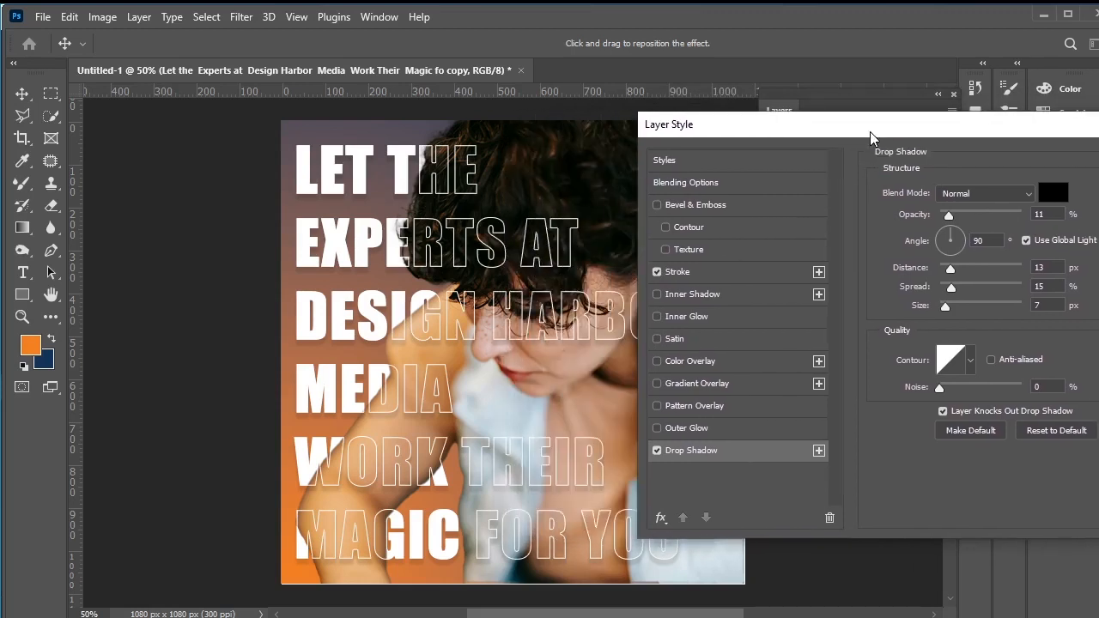
left_click(746, 272)
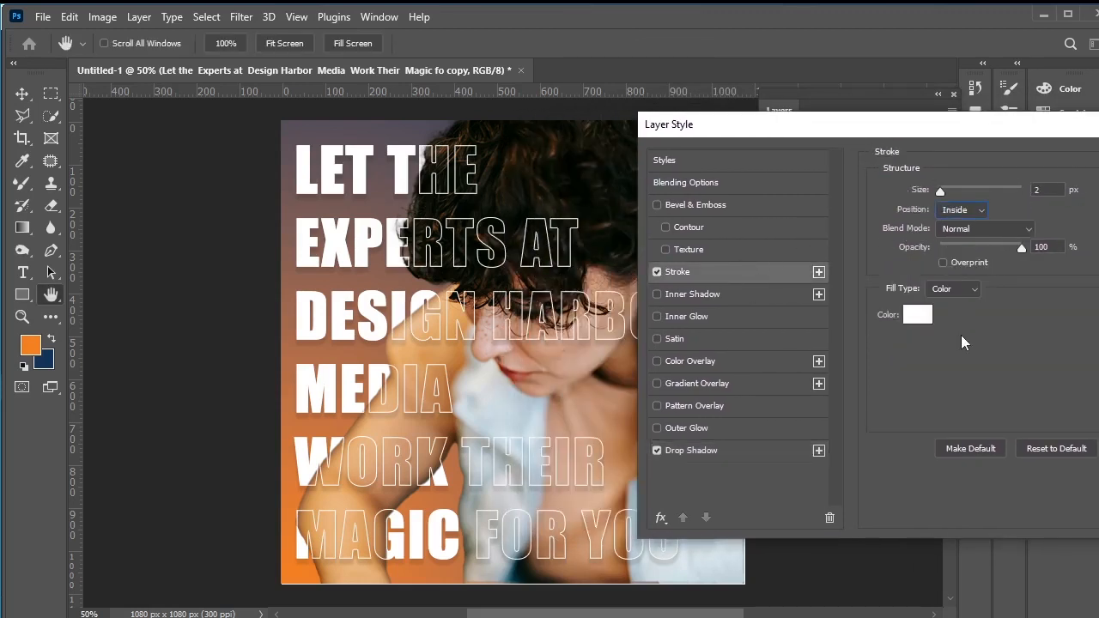
Step: Increase the drop shadow's spread to 30% and apply the layer style to the headline copy
left_click_drag(978, 135, 962, 105)
left_click(725, 424)
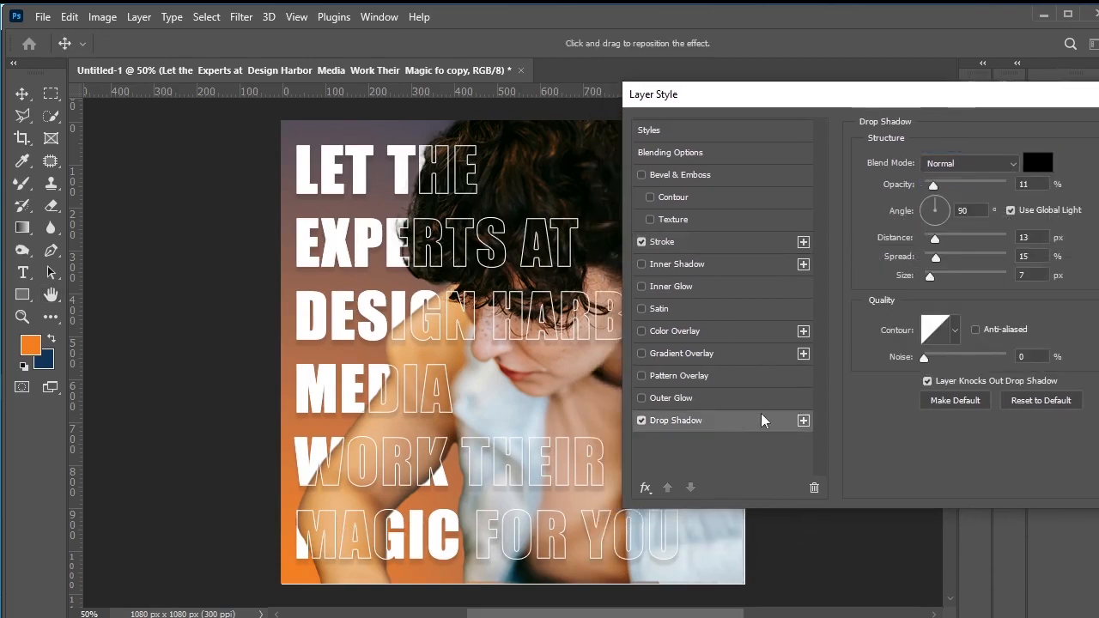
mouse_move(941, 242)
left_mouse_down()
mouse_move(958, 258)
mouse_move(933, 284)
left_mouse_up()
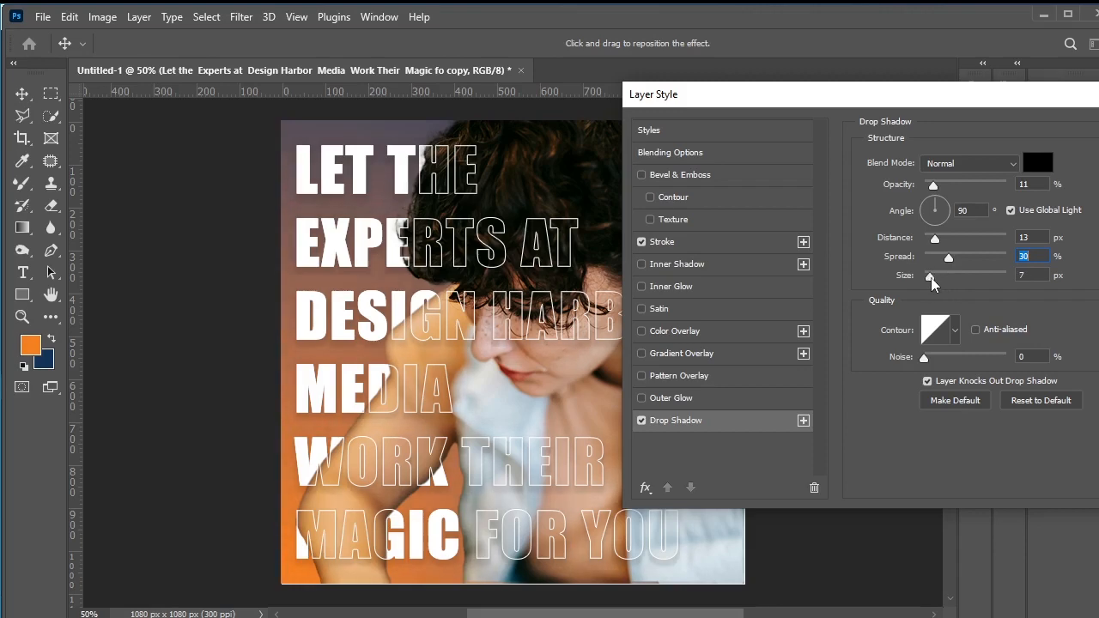
left_click_drag(939, 106, 737, 117)
left_click(1021, 143)
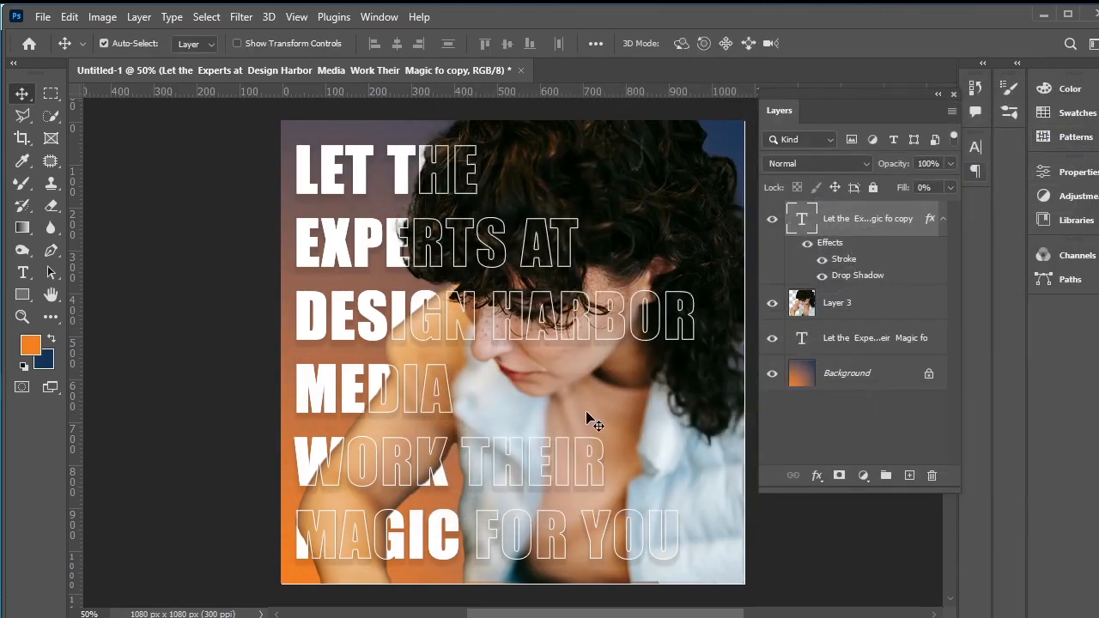
Step: Place a duplicate of the gradient Background above all other layers and set its blend mode to Soft Light
left_click(794, 433)
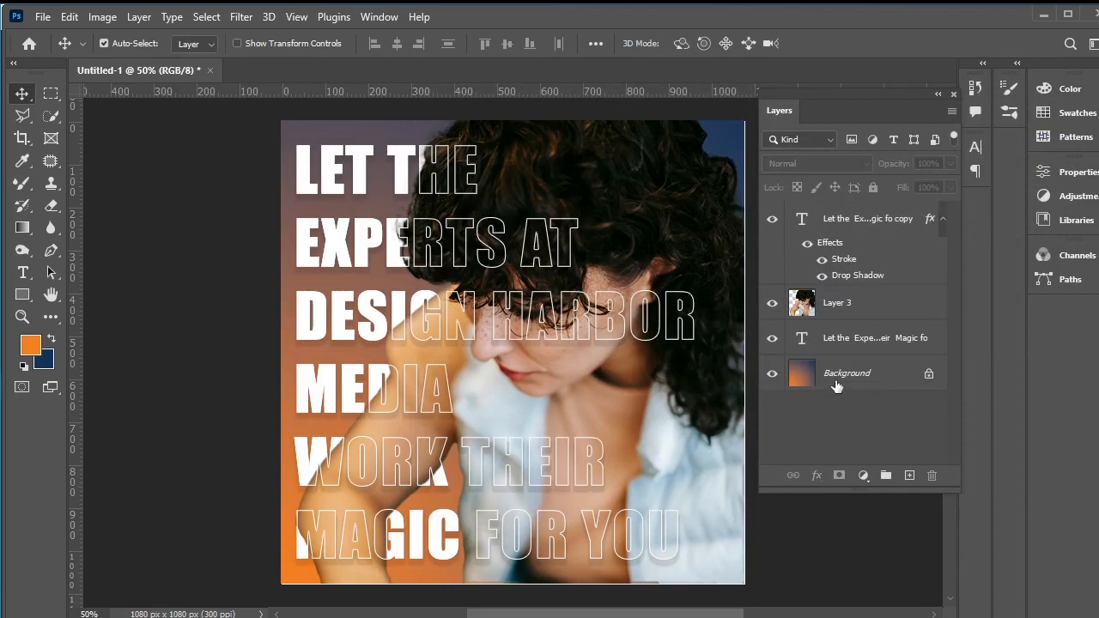
left_click(862, 380)
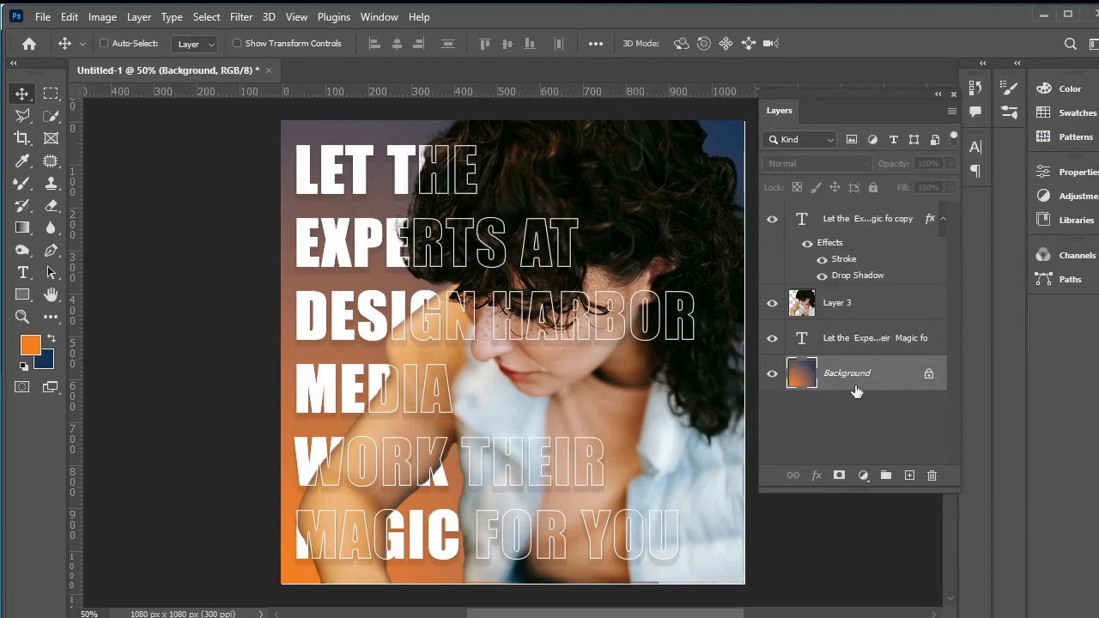
key("ctrl+j")
left_click_drag(856, 392, 865, 213)
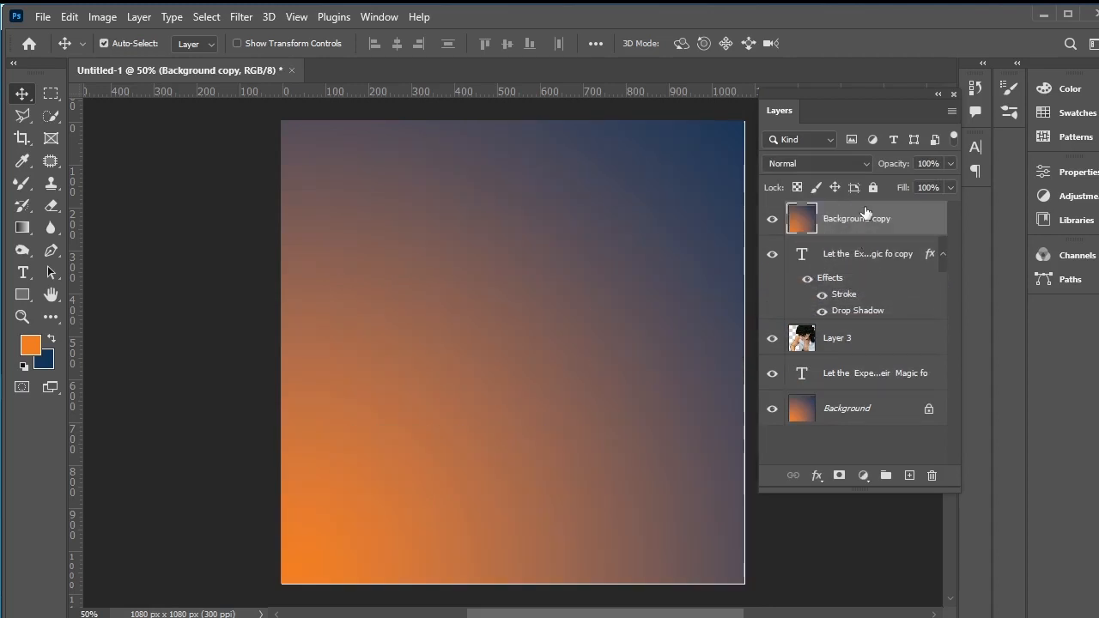
left_click(834, 163)
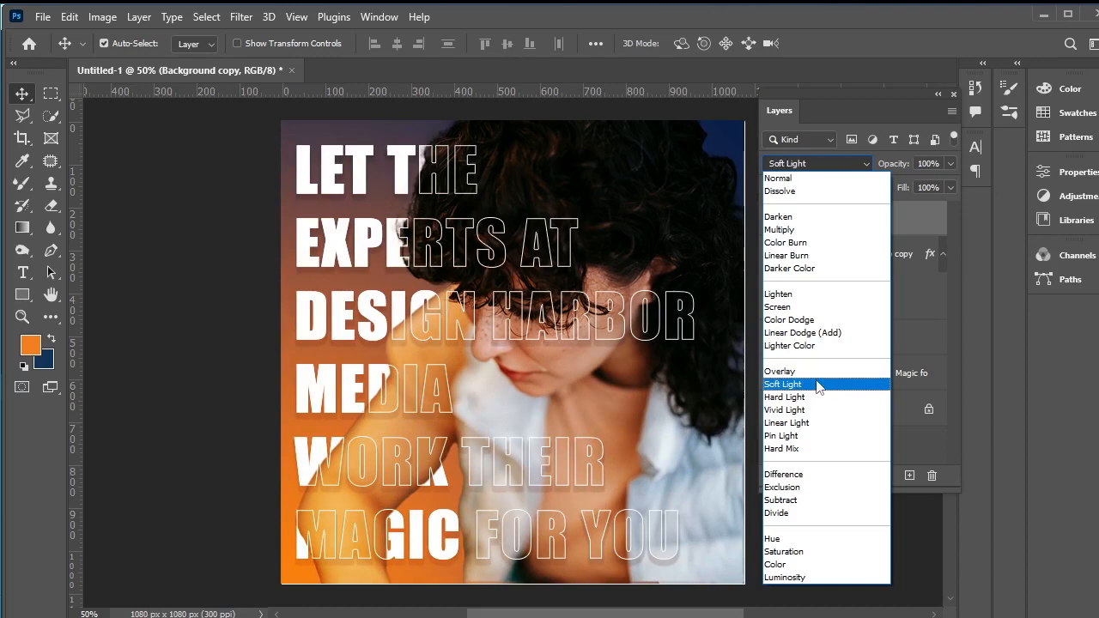
left_click(818, 385)
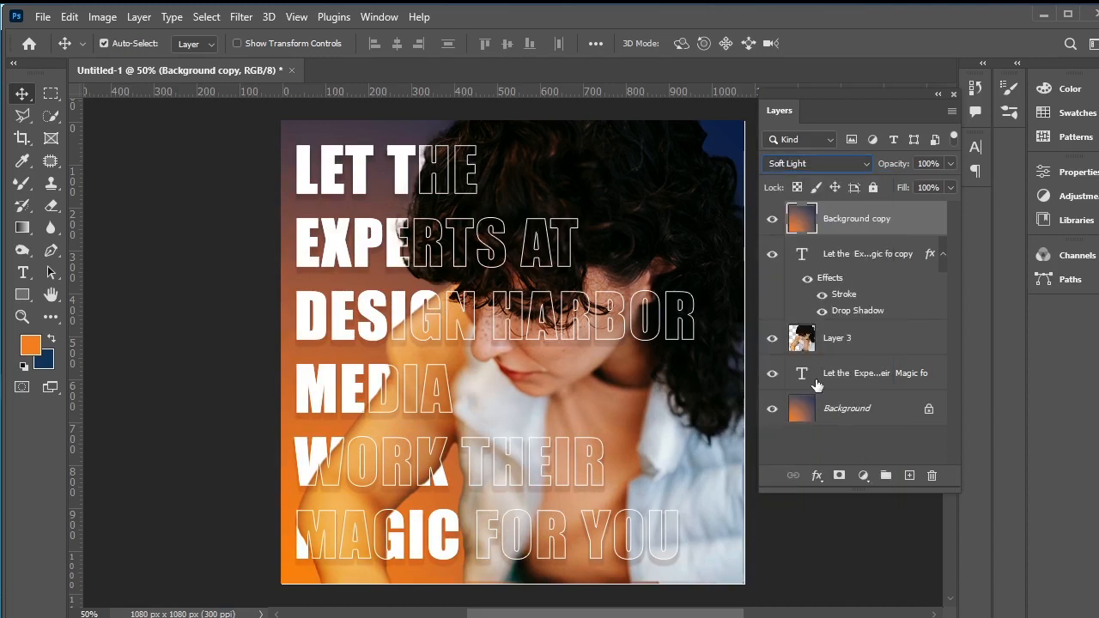
Step: Link the two headline text layers together and clear the layer selection
left_click(859, 256)
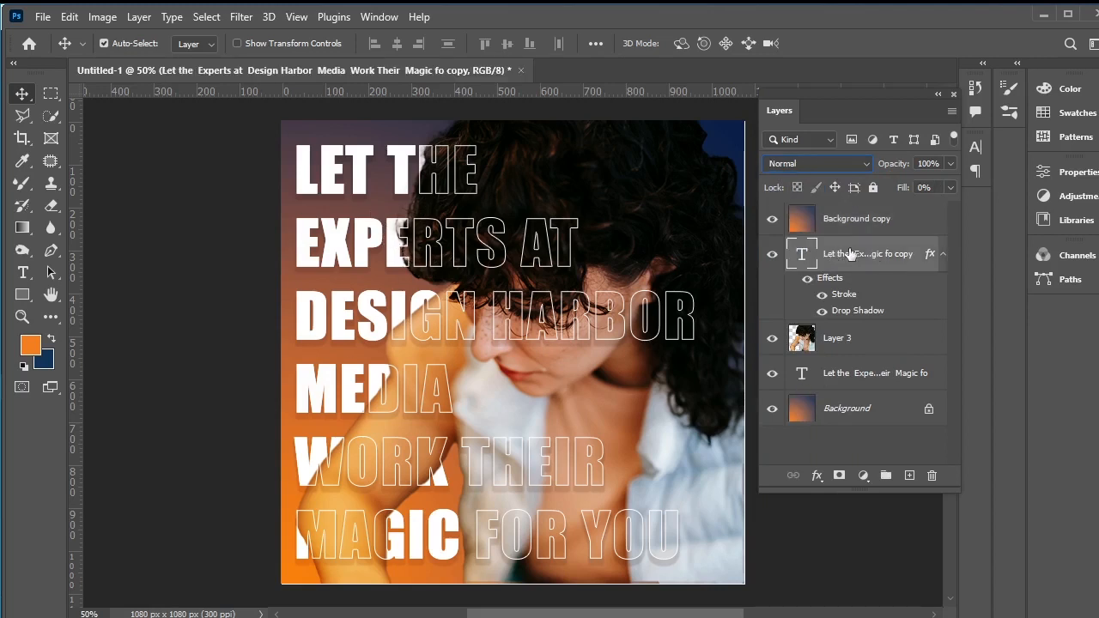
left_click(890, 378, "ctrl")
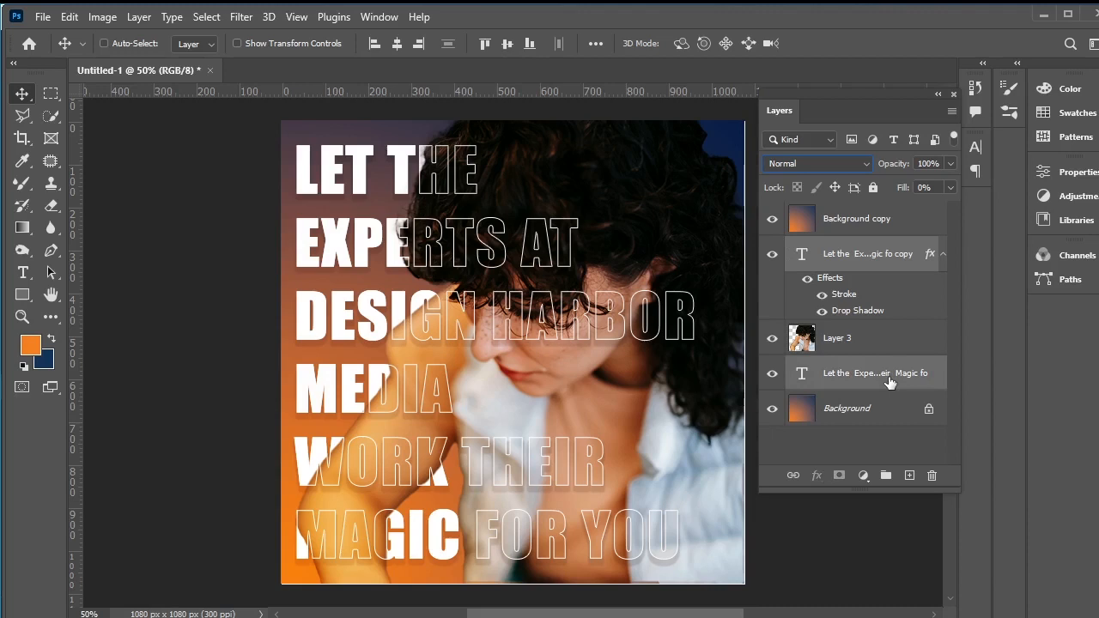
left_click(793, 476)
left_click(369, 188)
left_click(854, 521)
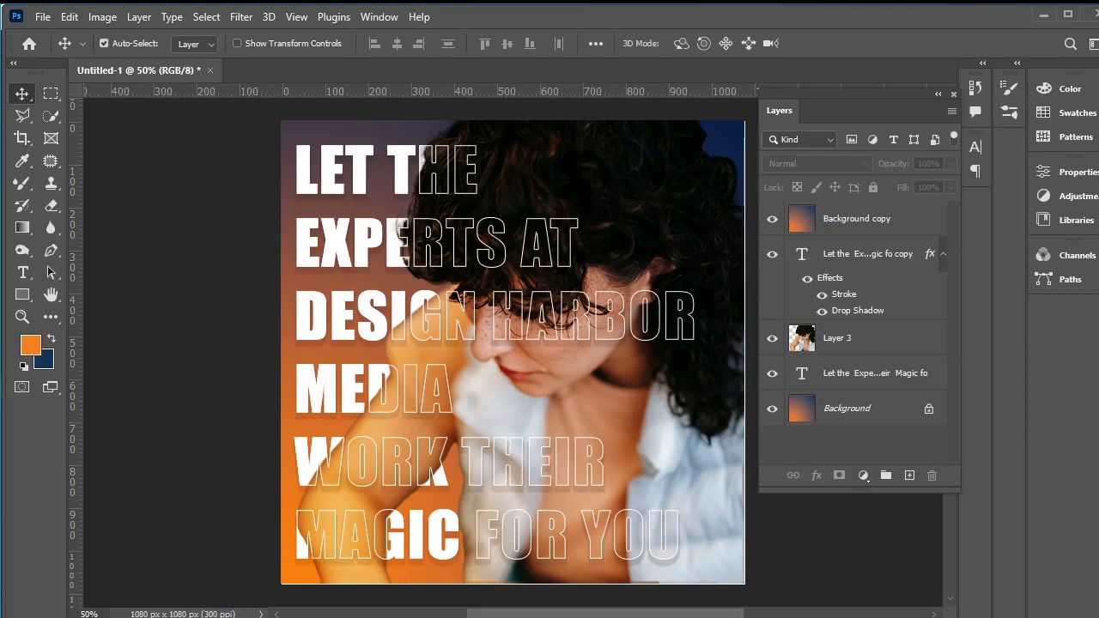
Step: Copy the Wikipedia LIKE button image from the browser's Google Images results and paste it into the Photoshop poster
key("alt+Tab")
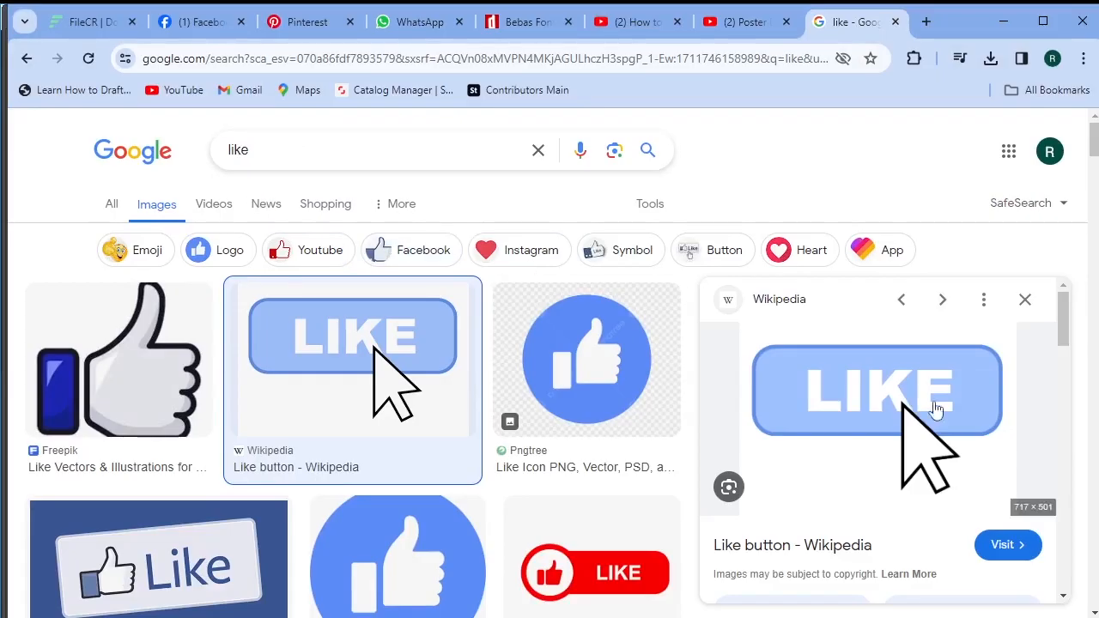
scroll(983, 240, "down", 1)
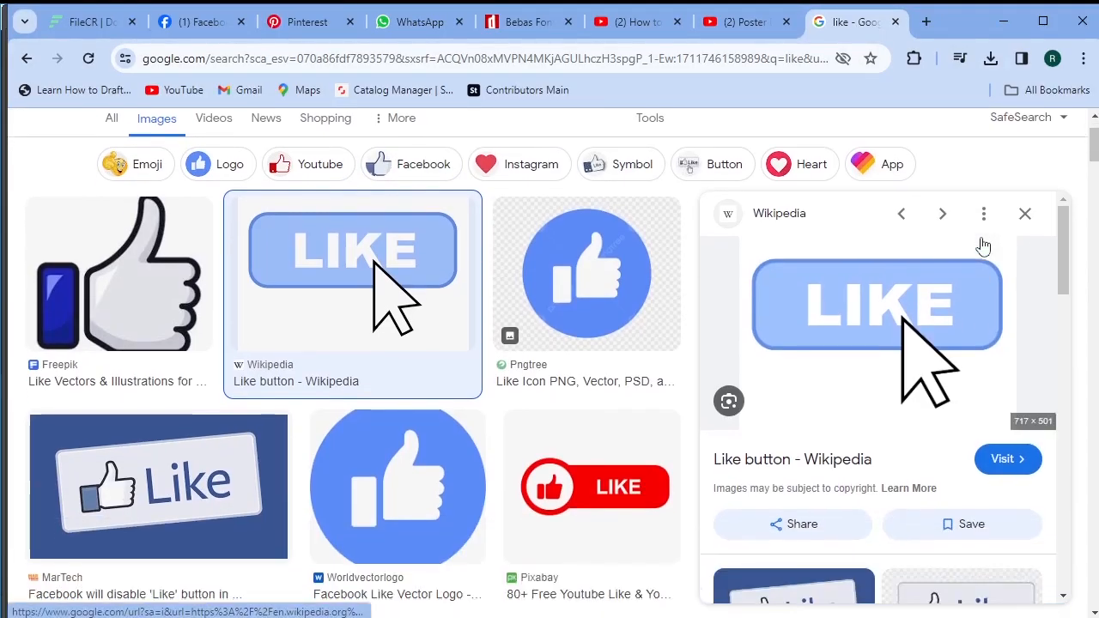
scroll(983, 246, "down", 2)
scroll(983, 246, "up", 2)
right_click(837, 279)
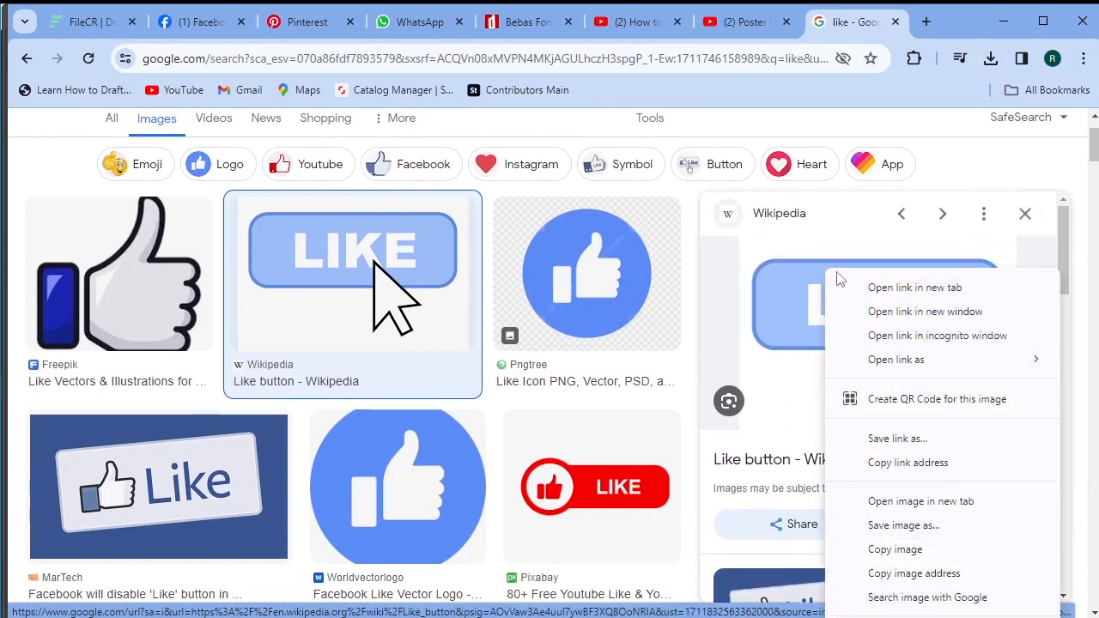
left_click(929, 551)
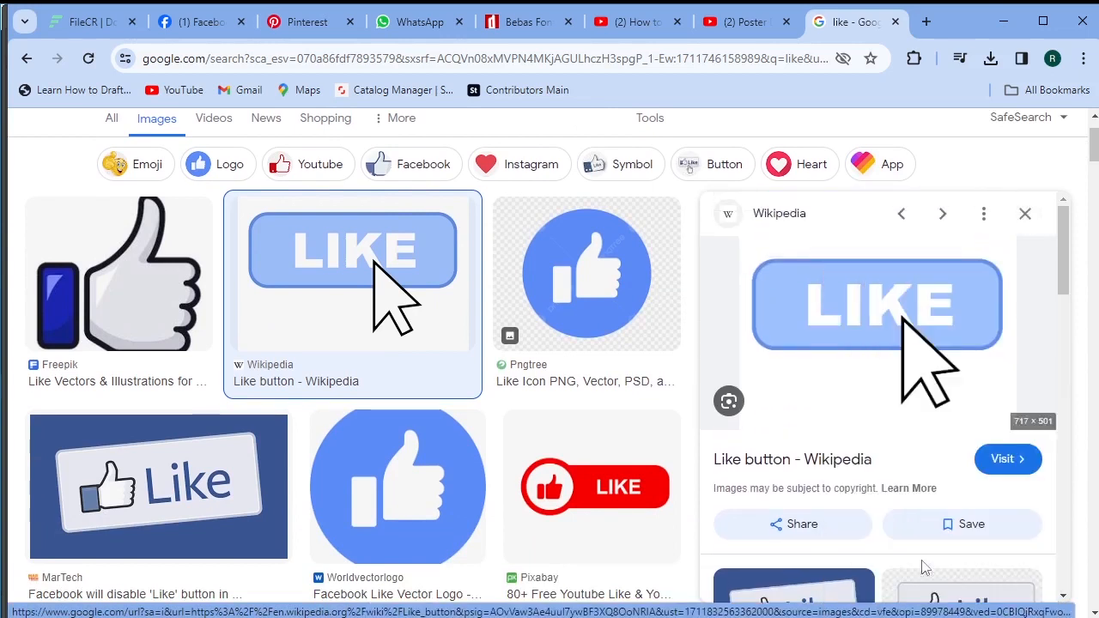
left_click(1000, 19)
key("ctrl+v")
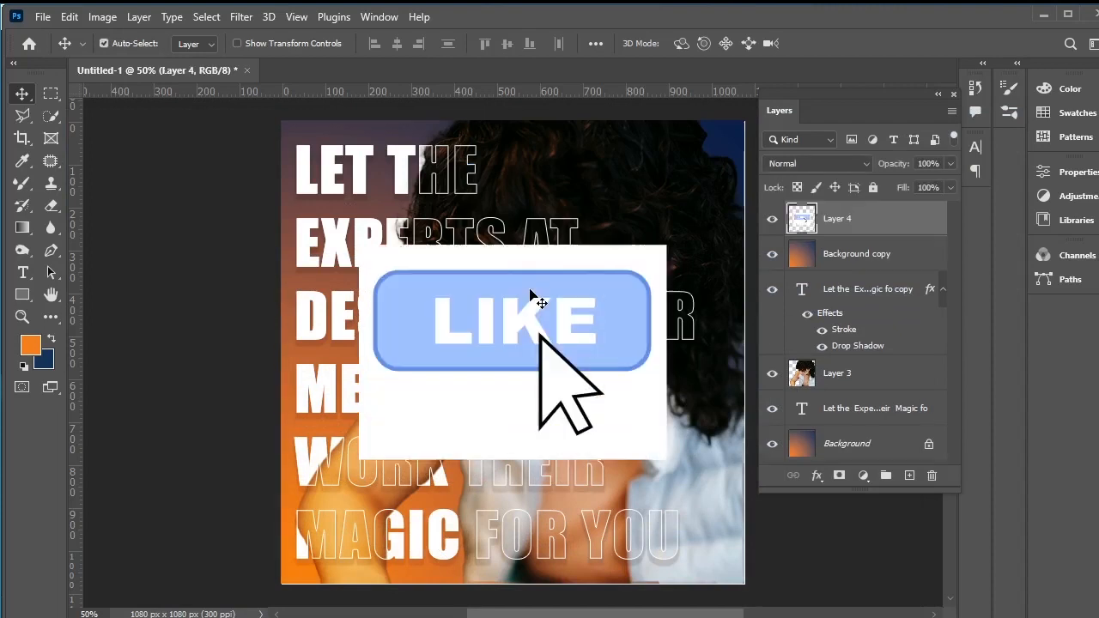
Step: Remove the white background around the pasted LIKE button and cursor with the Magic Wand, and deselect
left_click(53, 119)
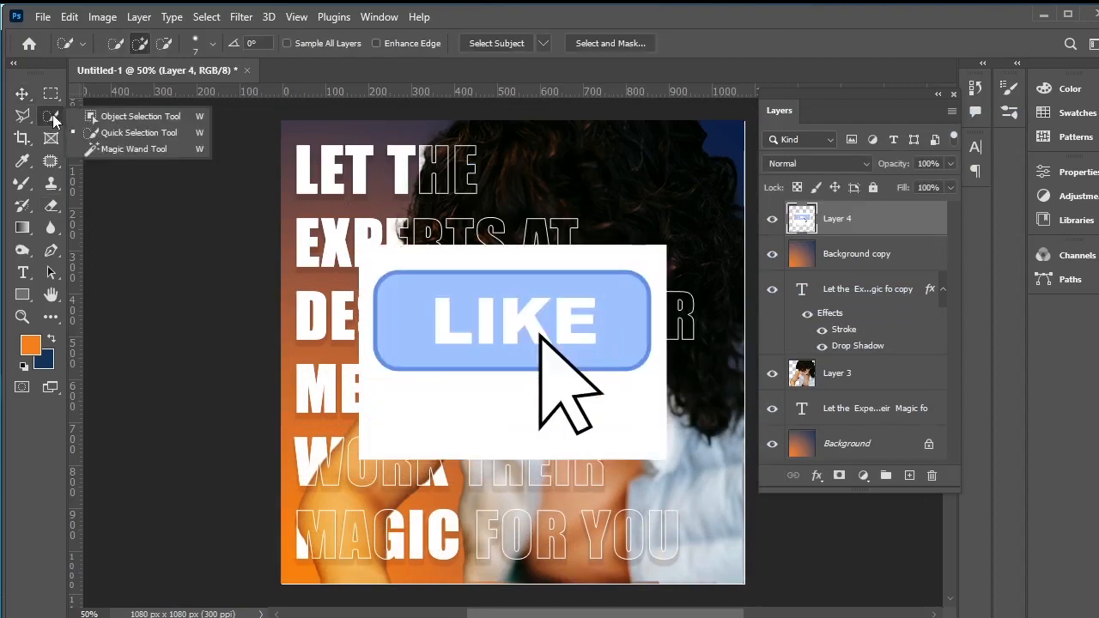
left_click(135, 149)
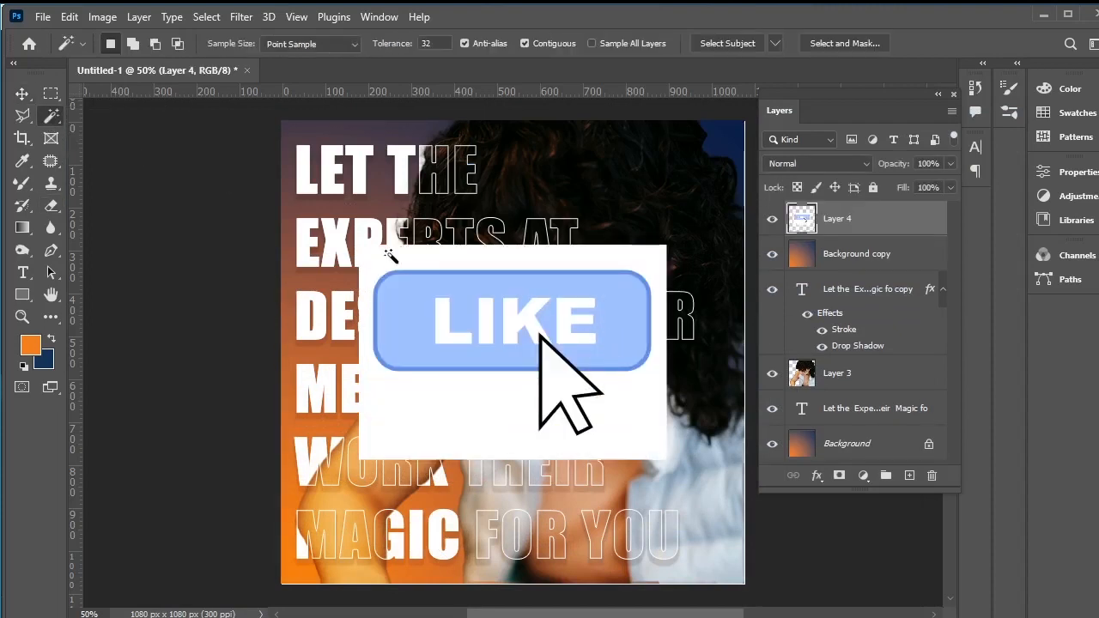
left_click(391, 258)
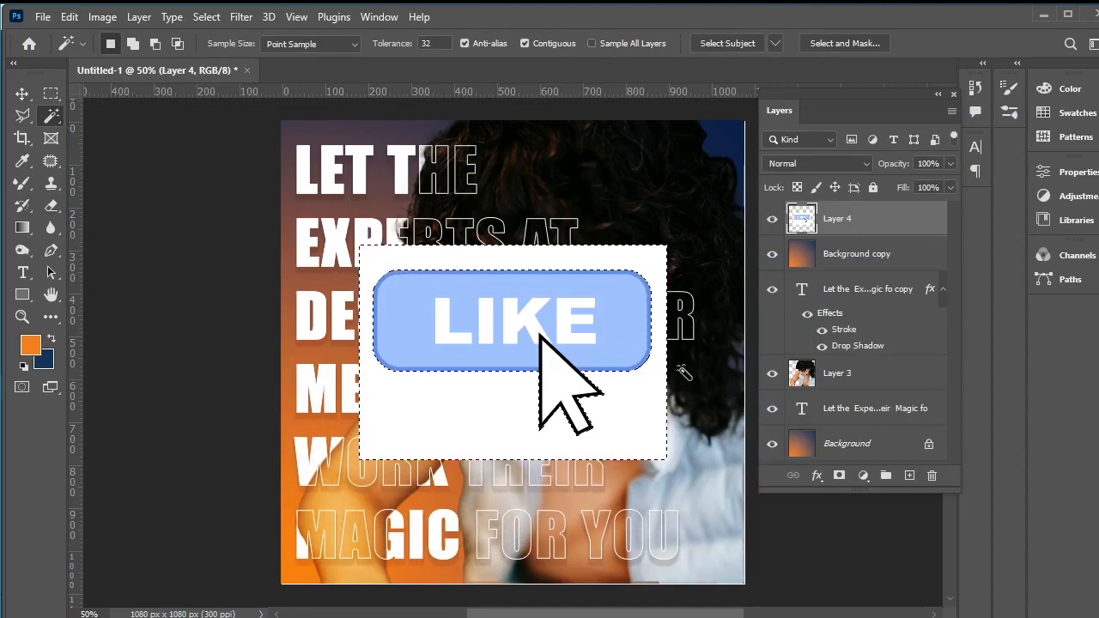
key("Delete")
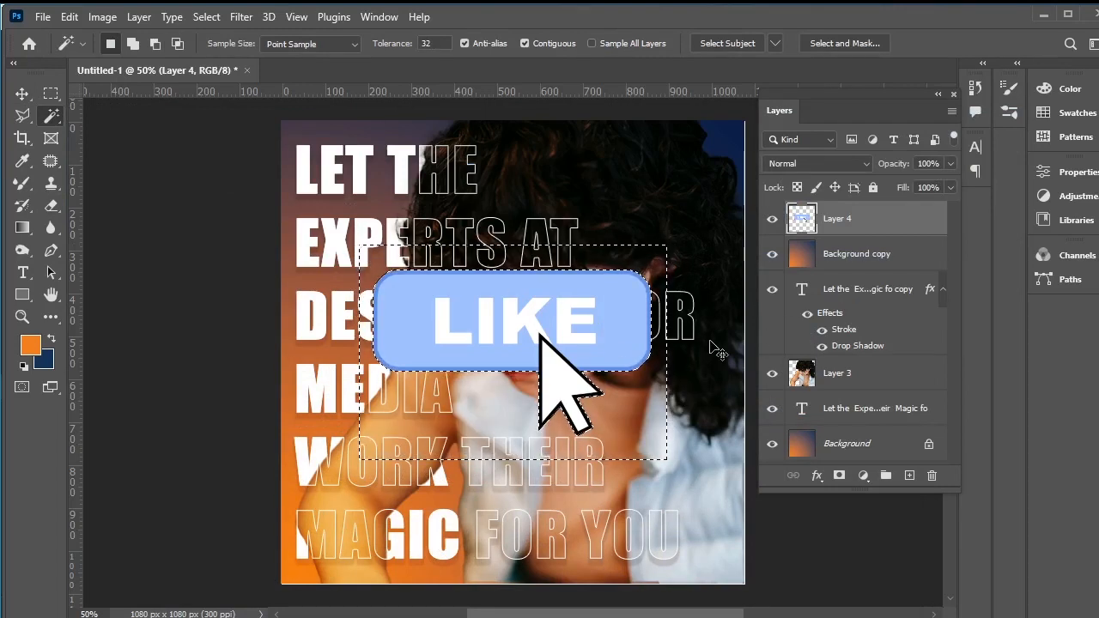
key("ctrl+d")
Step: Scale the LIKE button to 34.68% and place it in the poster's upper-right corner
left_click(22, 94)
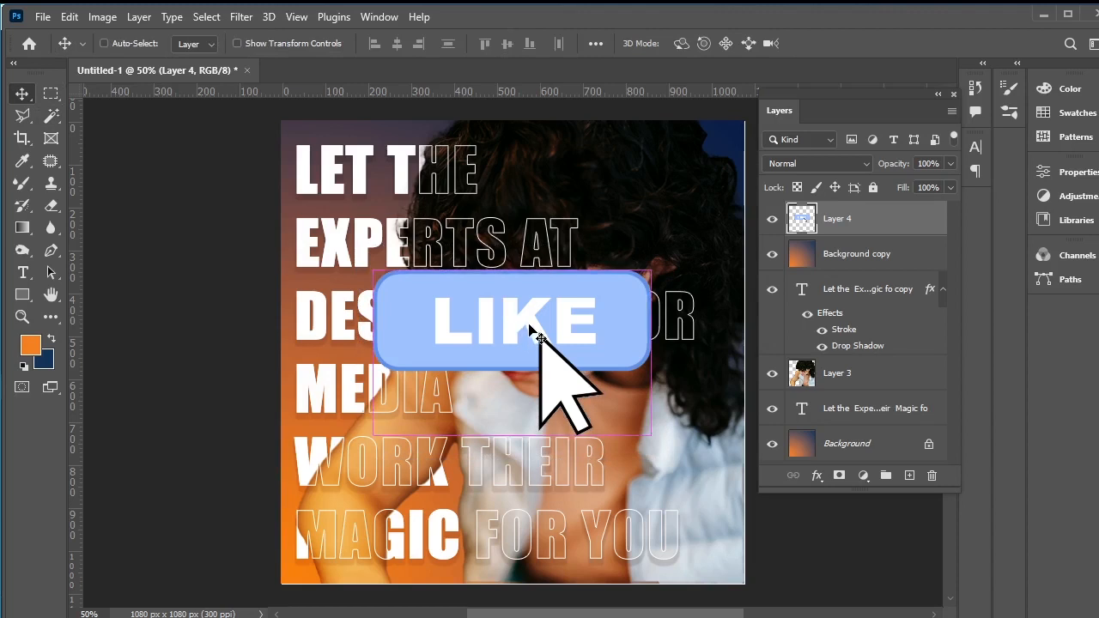
key("ctrl+t")
left_click_drag(650, 268, 479, 374)
left_click_drag(446, 412, 684, 175)
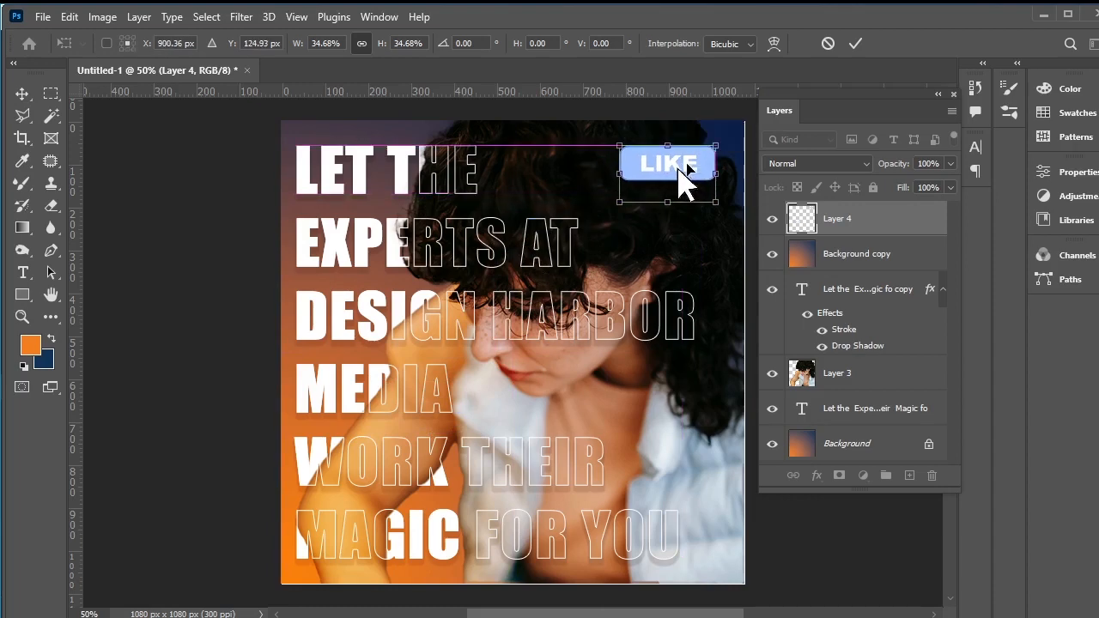
key("Return")
Step: Add Inner Shadow and Inner Glow layer styles to the LIKE button layer
right_click(845, 221)
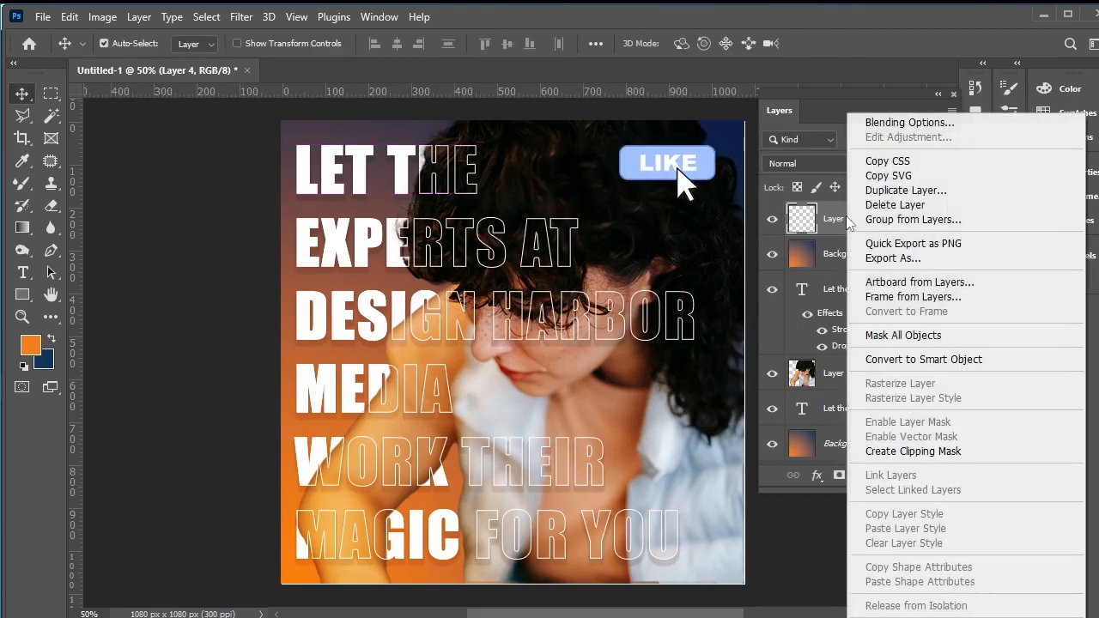
left_click(884, 123)
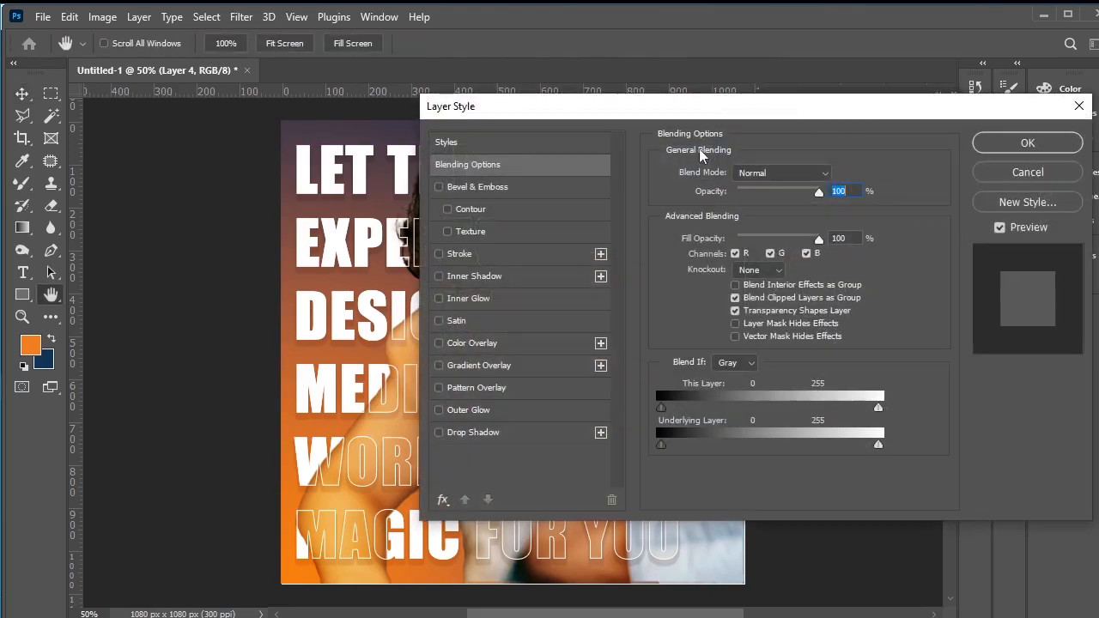
left_click_drag(726, 113, 1057, 128)
left_click(795, 292)
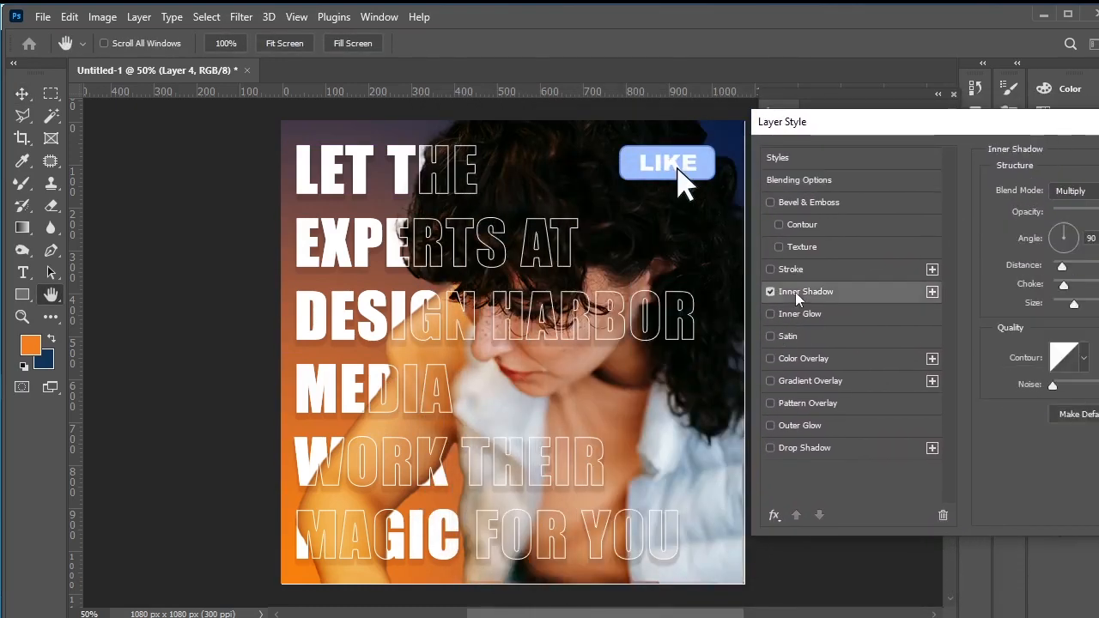
left_click(795, 314)
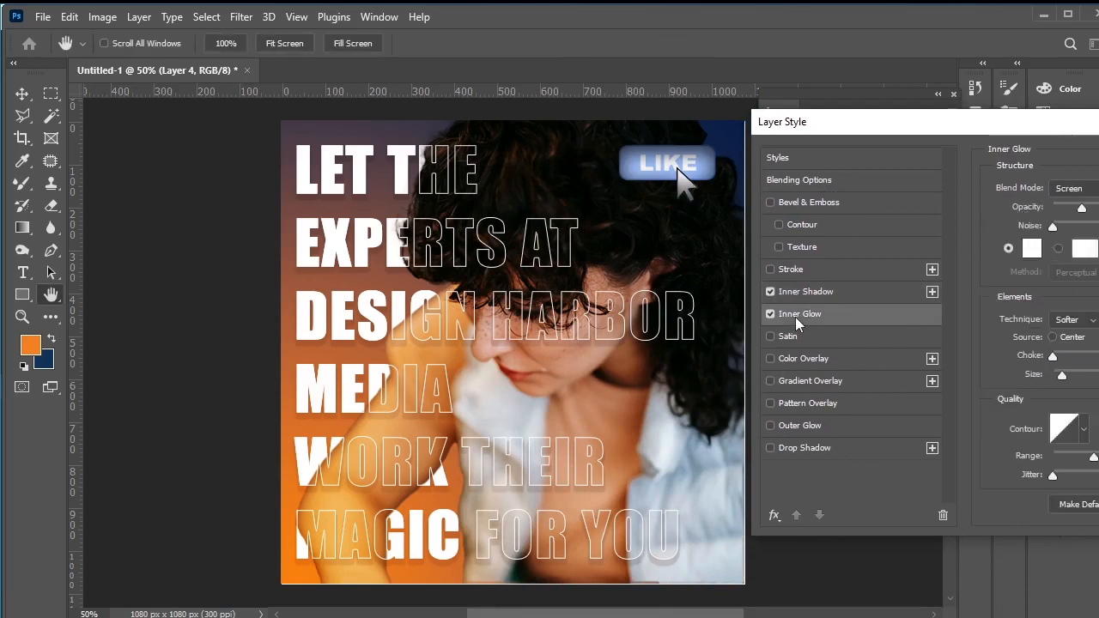
Step: Reduce the inner shadow's distance, choke and size, and apply the layer style to the LIKE button
left_click(806, 293)
left_click_drag(941, 127, 893, 153)
left_click_drag(1010, 295, 1014, 336)
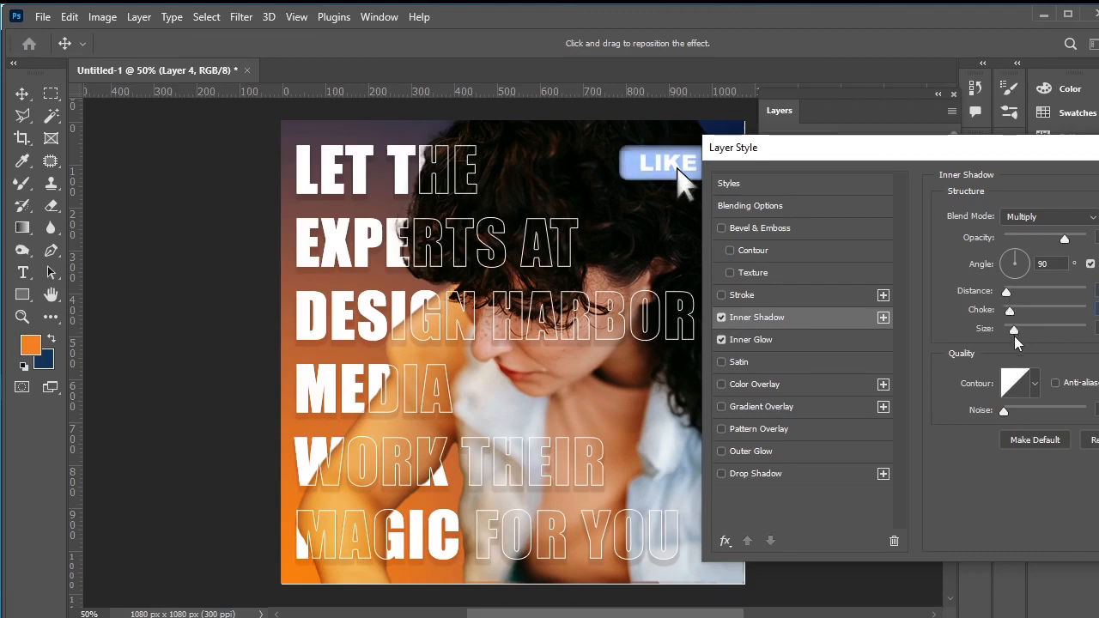
left_click_drag(866, 172, 452, 156)
left_click(860, 187)
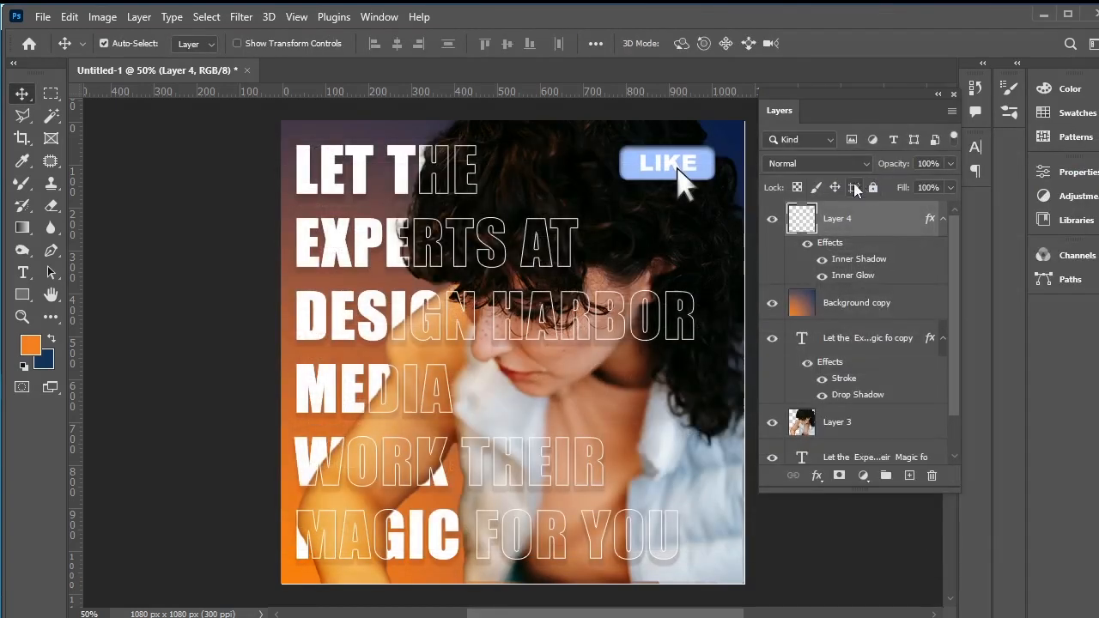
Step: Skew both lower corners of the LIKE button outward to a width of about 150.67%, forming a trapezoid
key("ctrl+t")
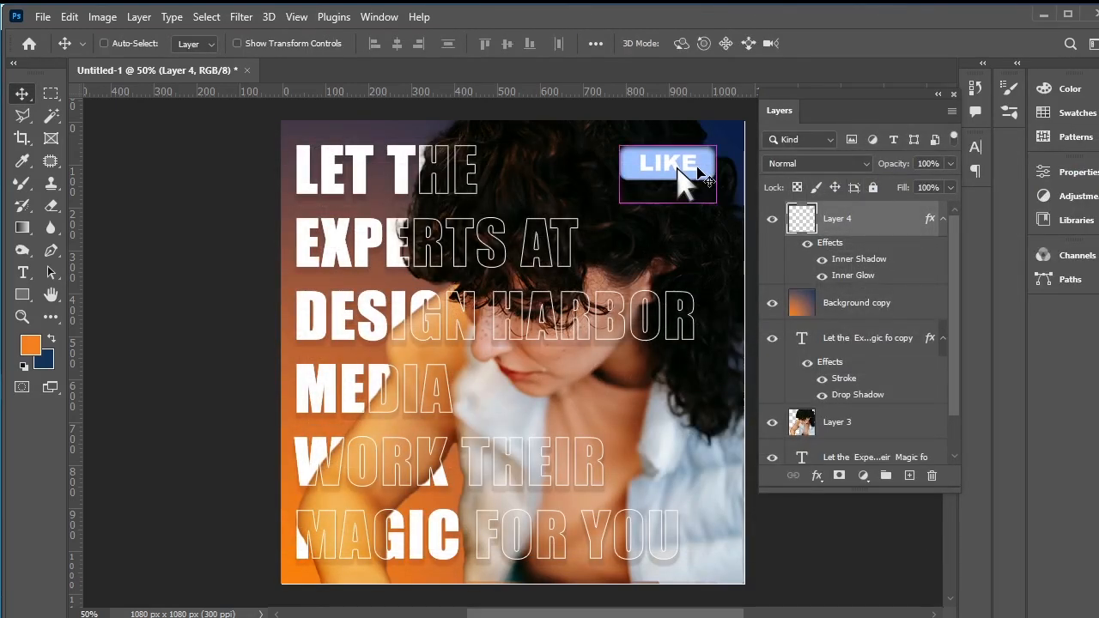
right_click(709, 173)
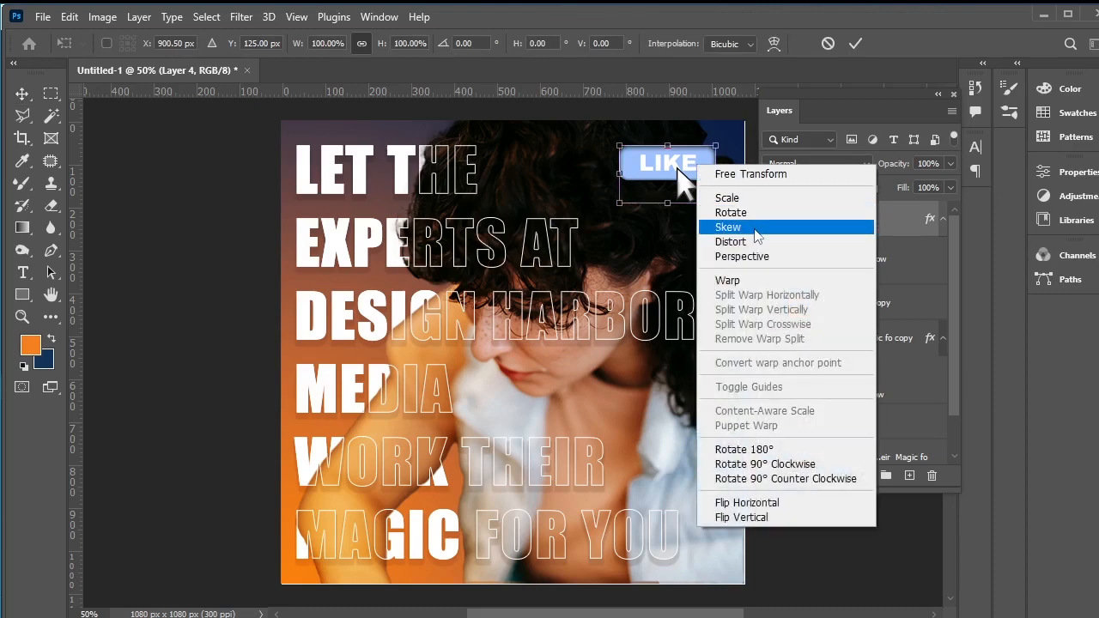
left_click(728, 227)
left_click_drag(716, 204, 745, 212)
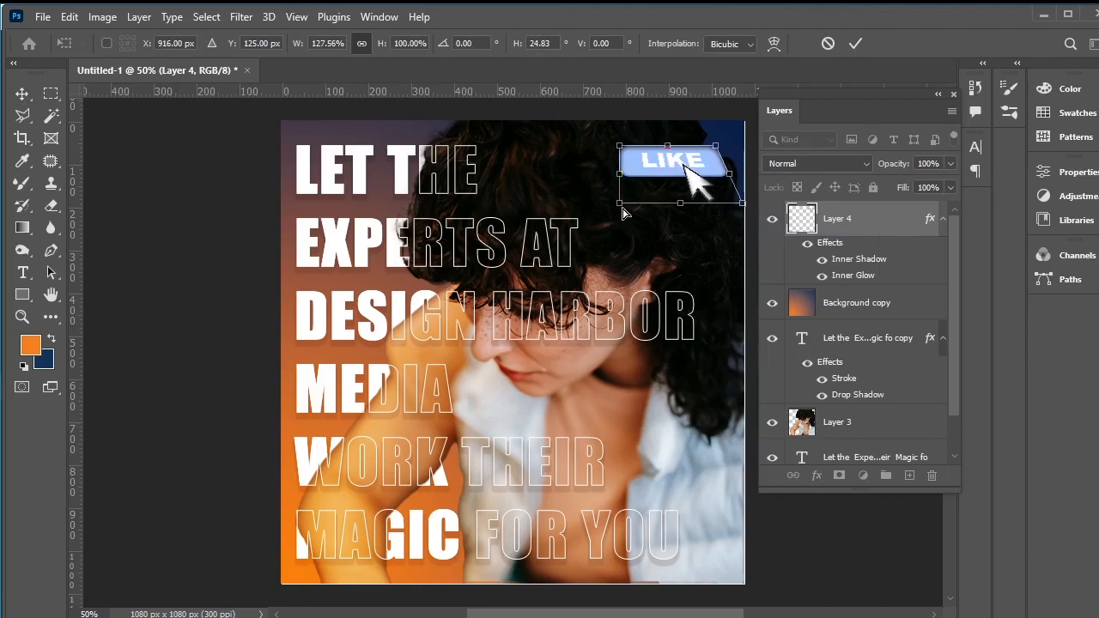
left_click_drag(618, 204, 596, 209)
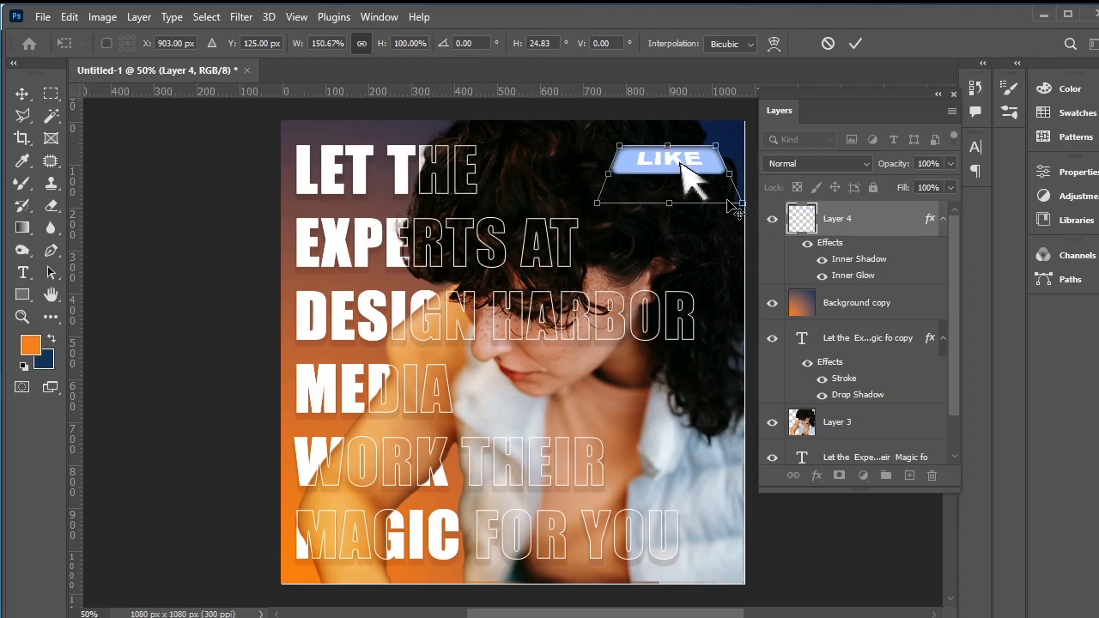
key("Return")
Step: Rotate the LIKE button slightly counter-clockwise and reposition it in the poster's upper-right corner
left_click_drag(709, 179, 706, 170)
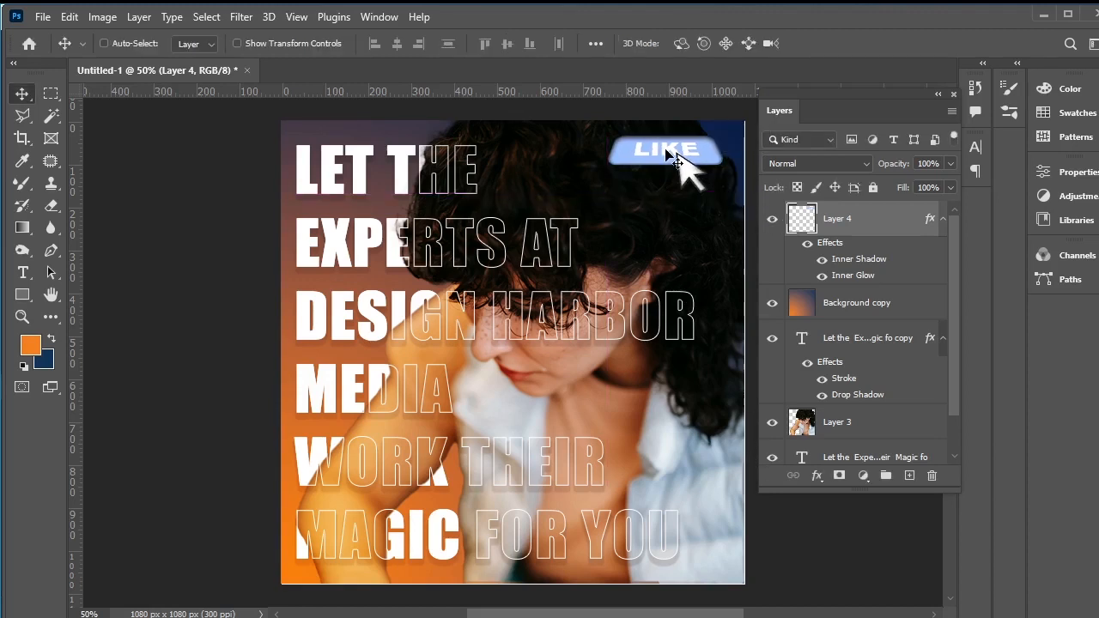
key("ctrl+t")
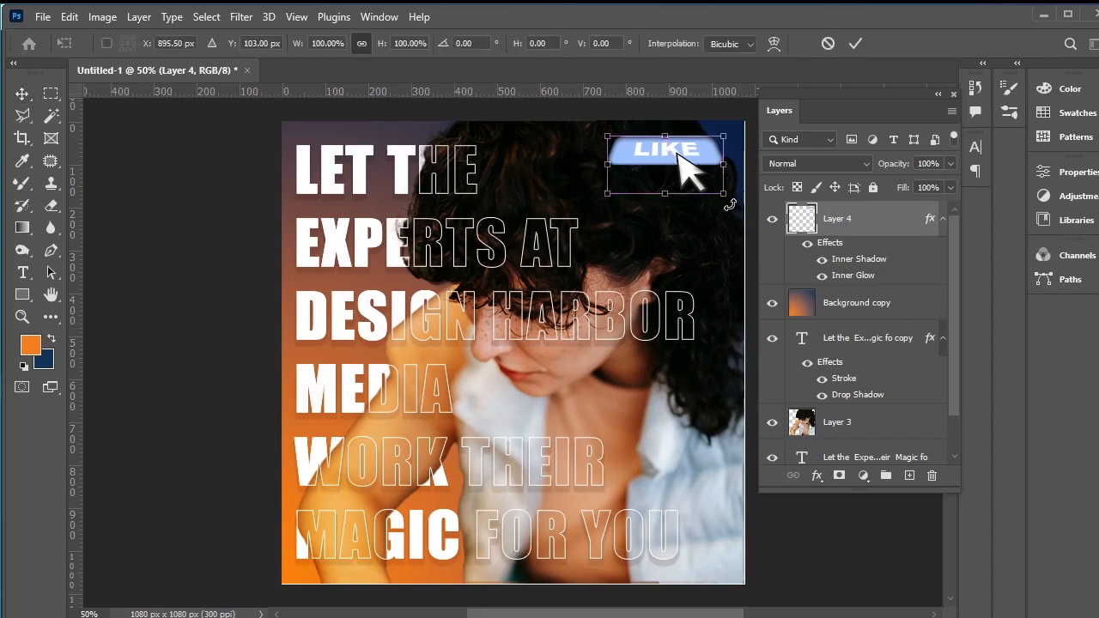
left_click_drag(729, 205, 743, 196)
left_click_drag(675, 152, 705, 166)
key("Return")
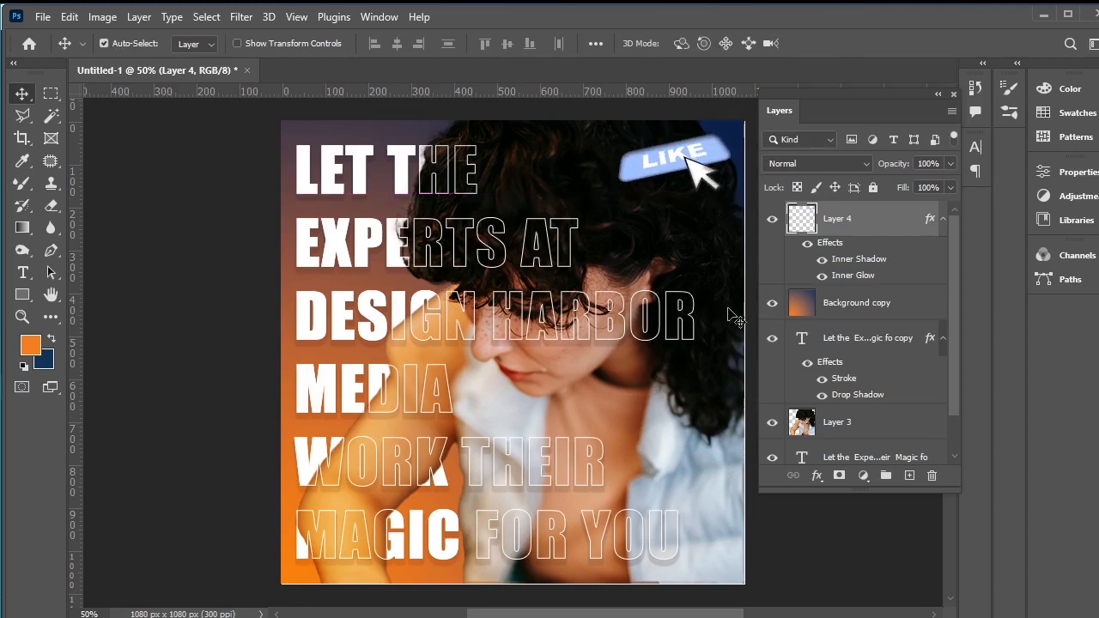
left_click(834, 547)
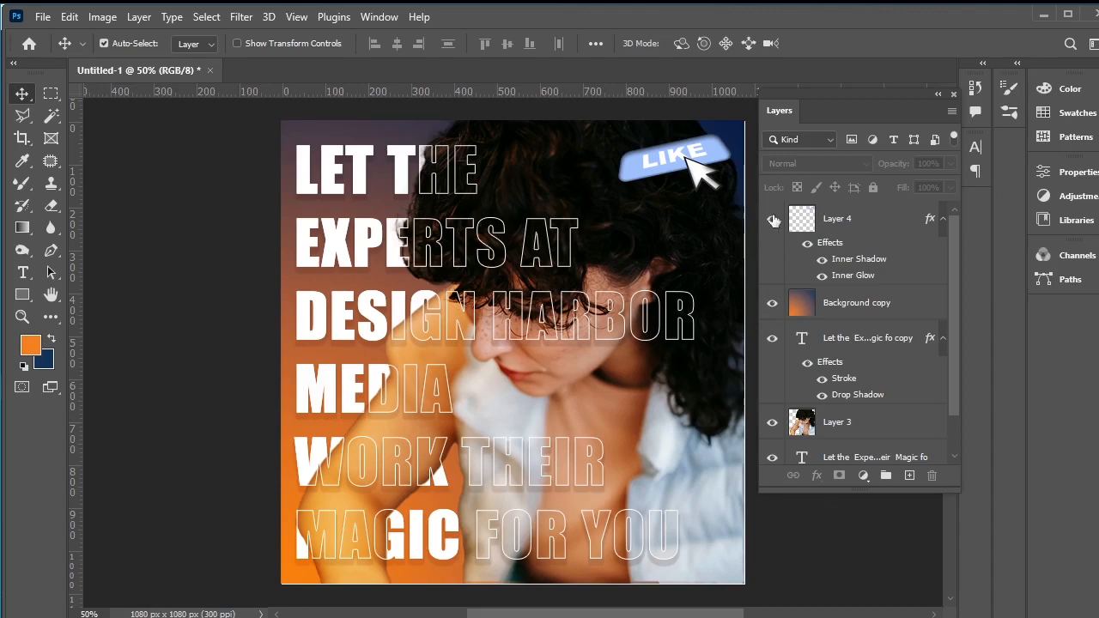
Step: Duplicate the LIKE button layer with the copy blended in Multiply, and close the Layers panel
left_click(867, 219)
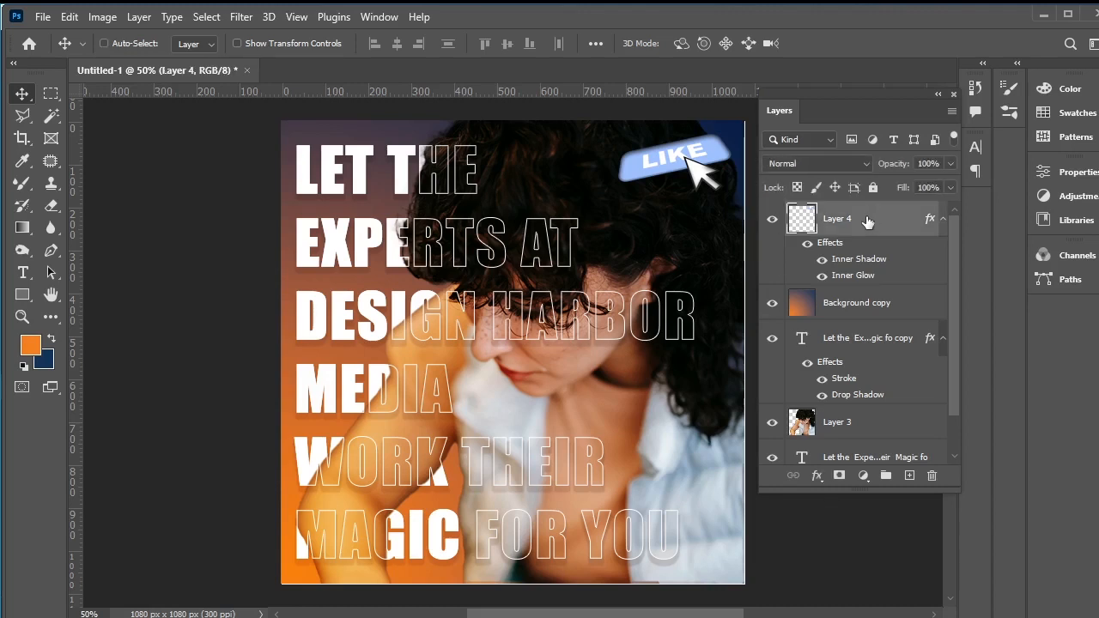
key("ctrl+j")
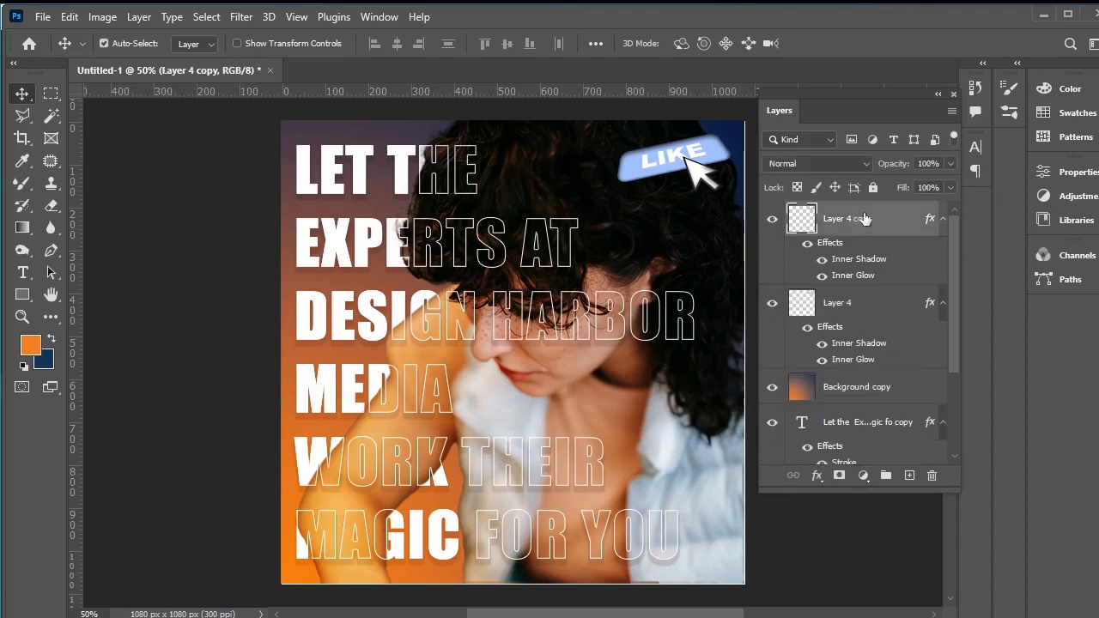
left_click(847, 158)
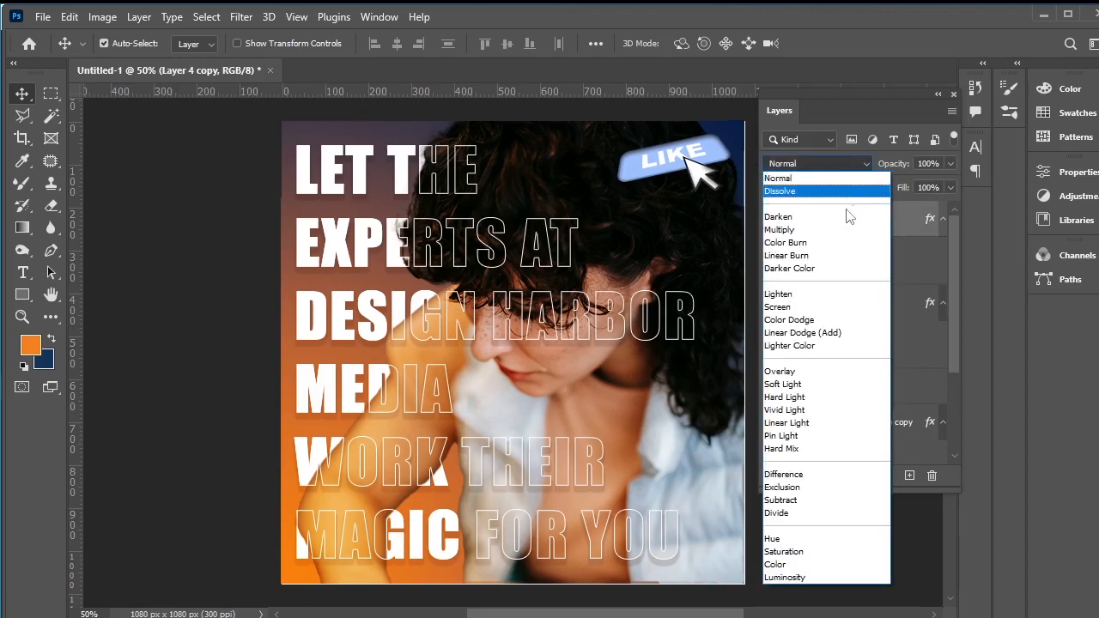
left_click(797, 230)
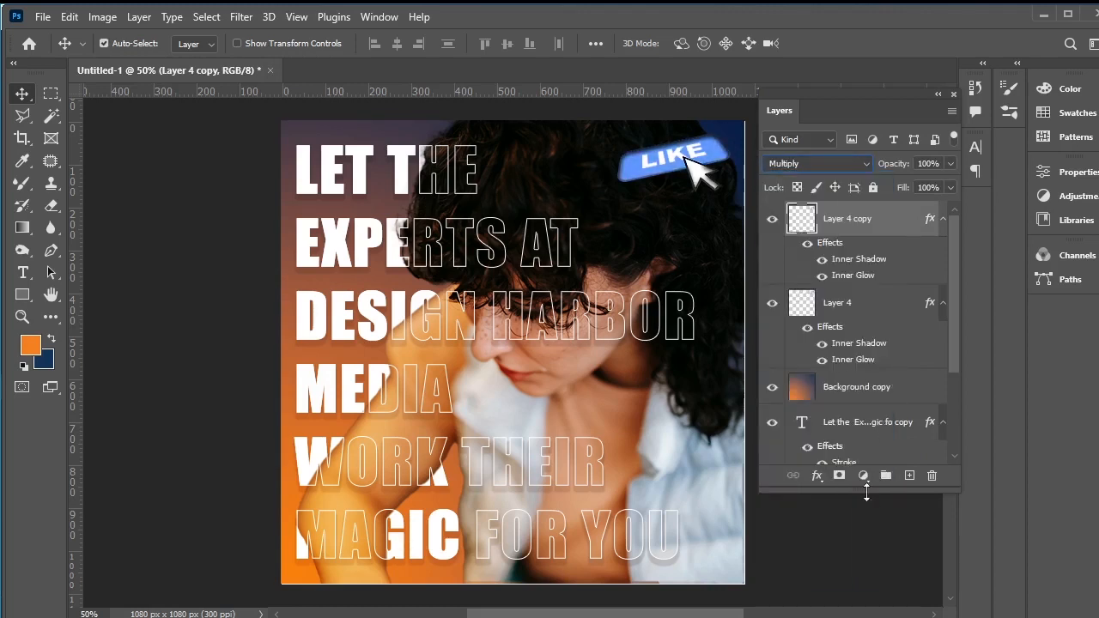
left_click(875, 532)
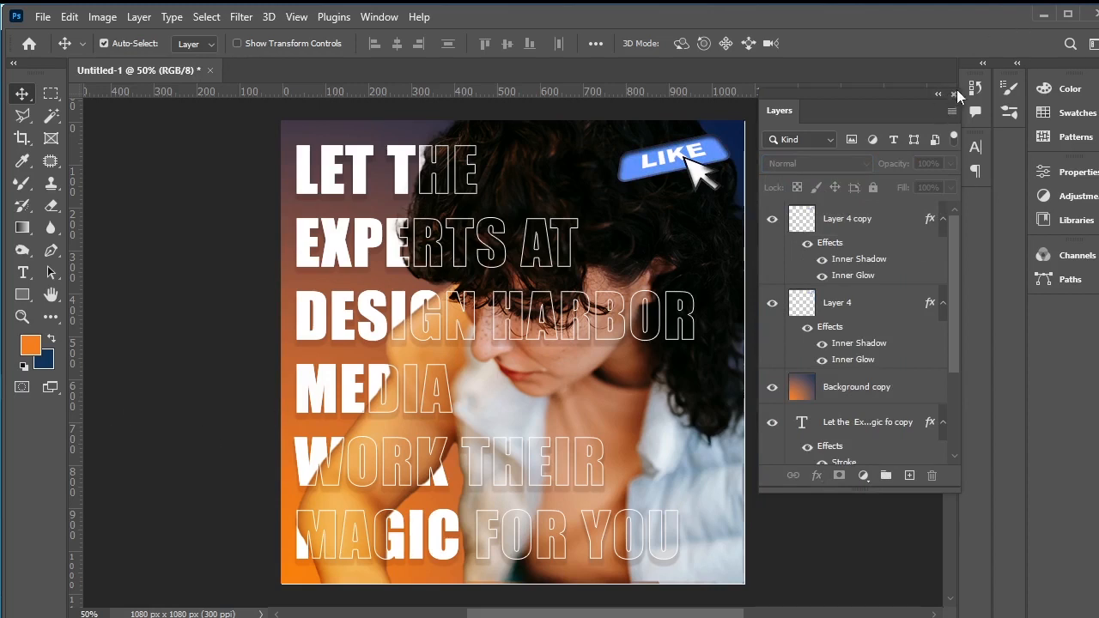
left_click(952, 95)
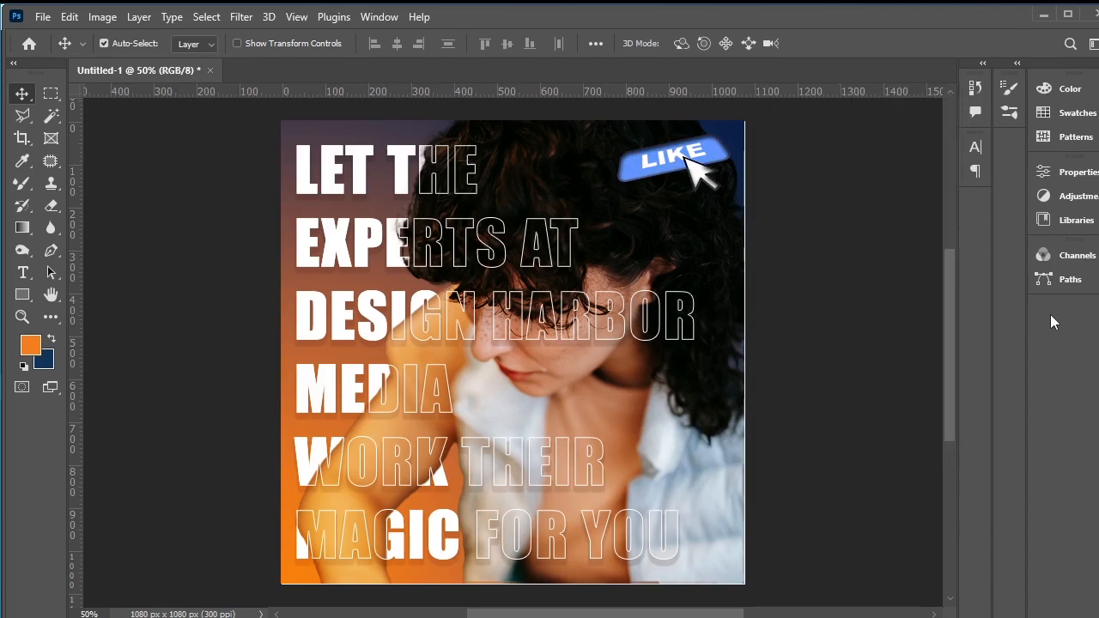